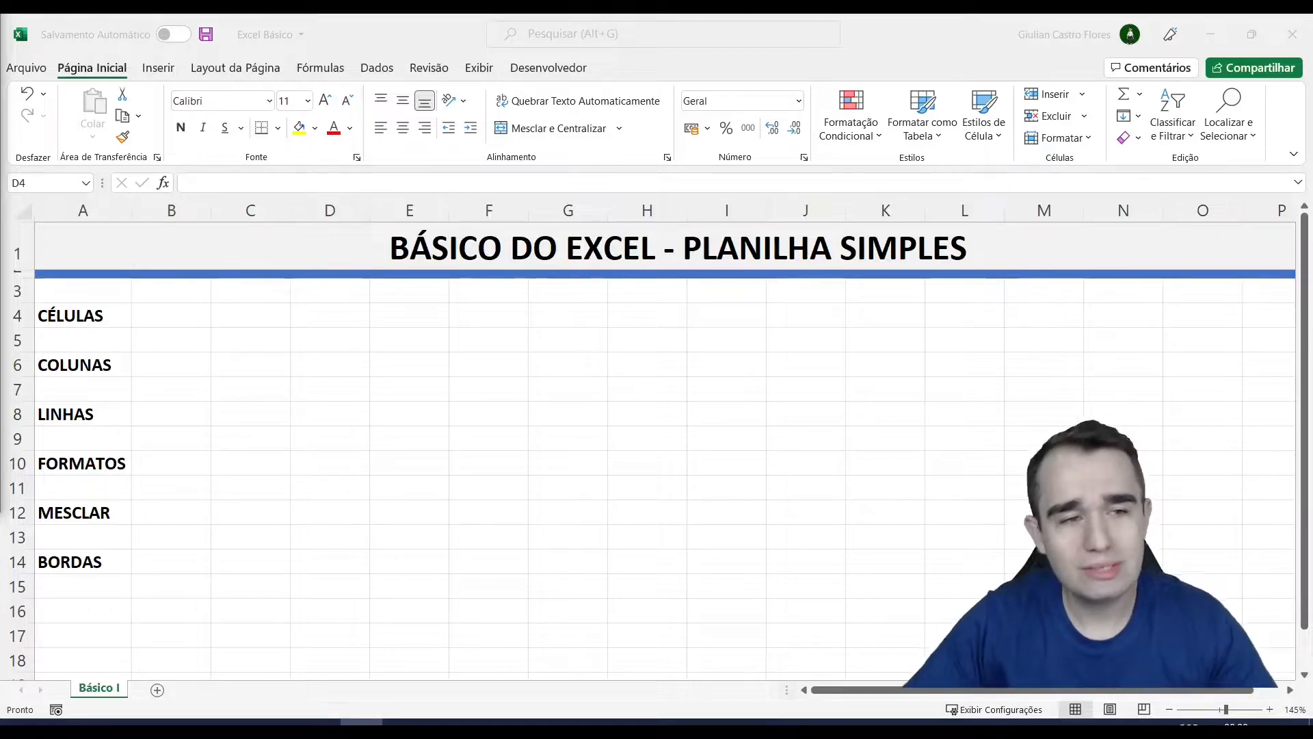
left_click(361, 342)
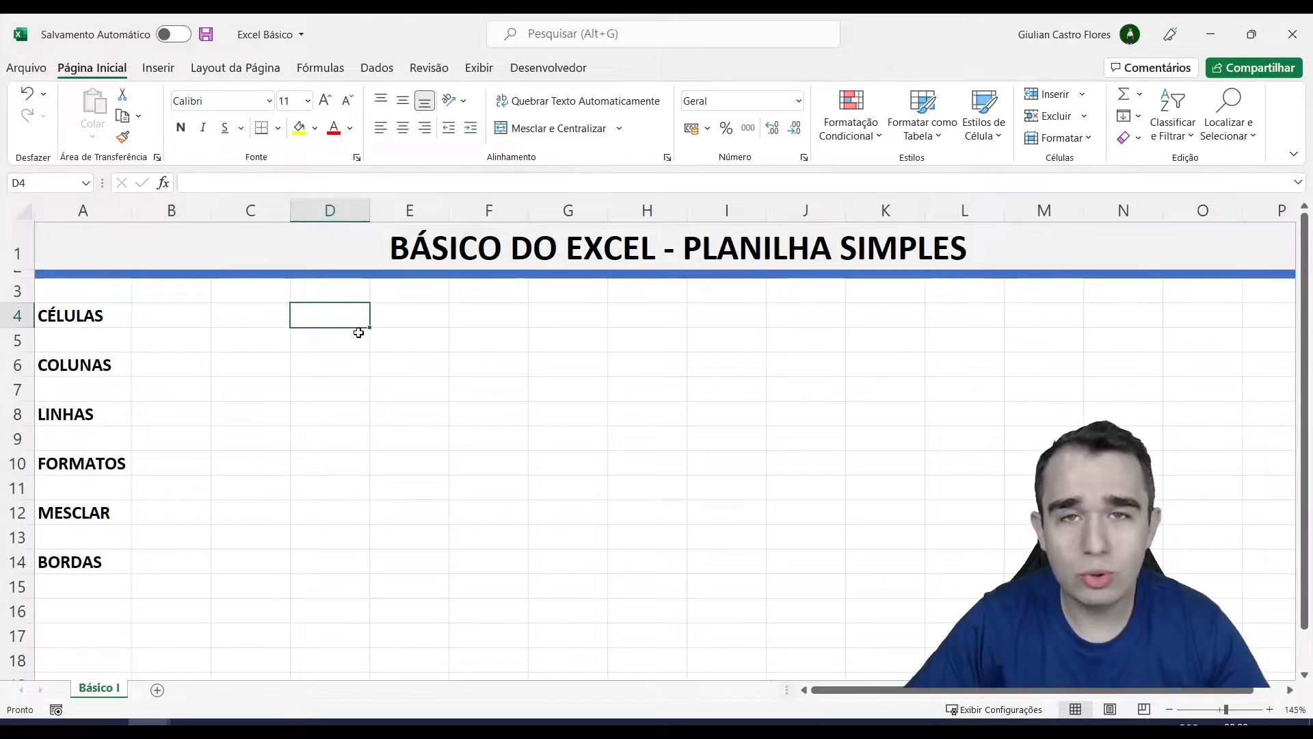
left_click(255, 312)
left_click(255, 336)
left_click(255, 366)
left_click(256, 388)
left_click(545, 387)
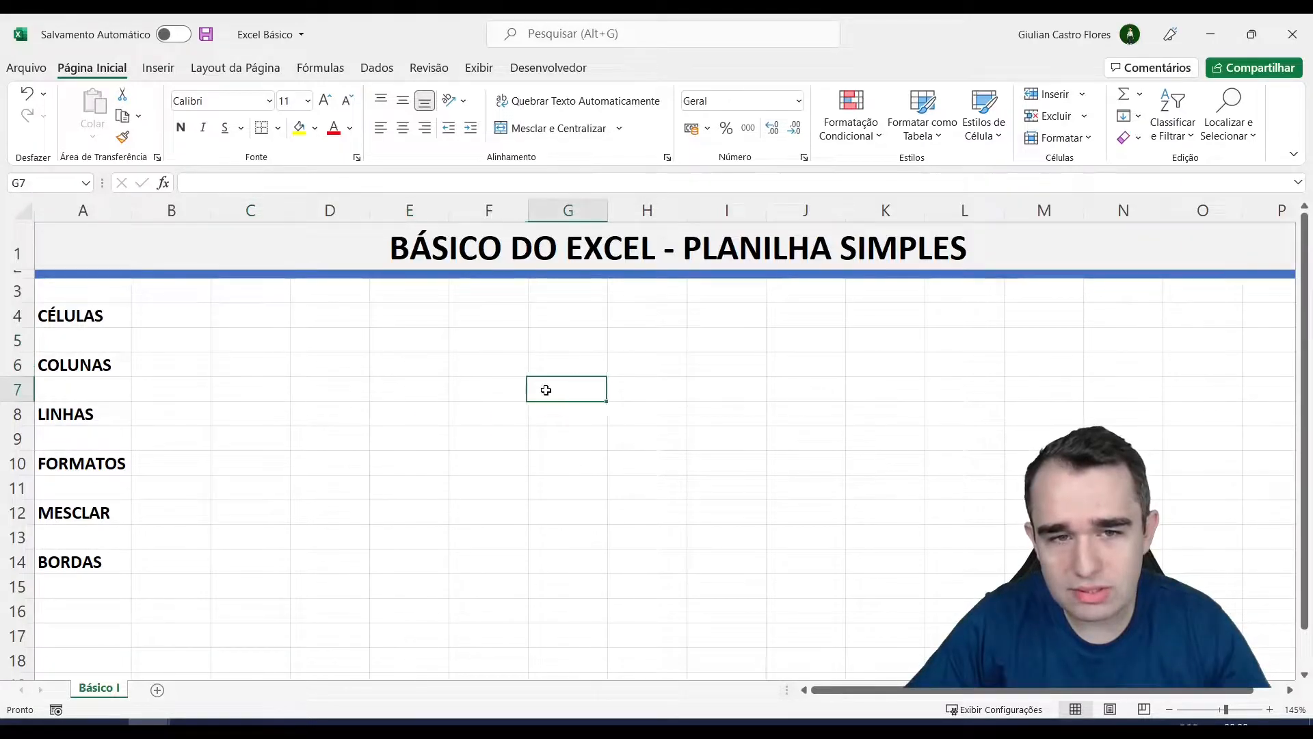
left_click(591, 357)
left_click(542, 342)
left_click(436, 360)
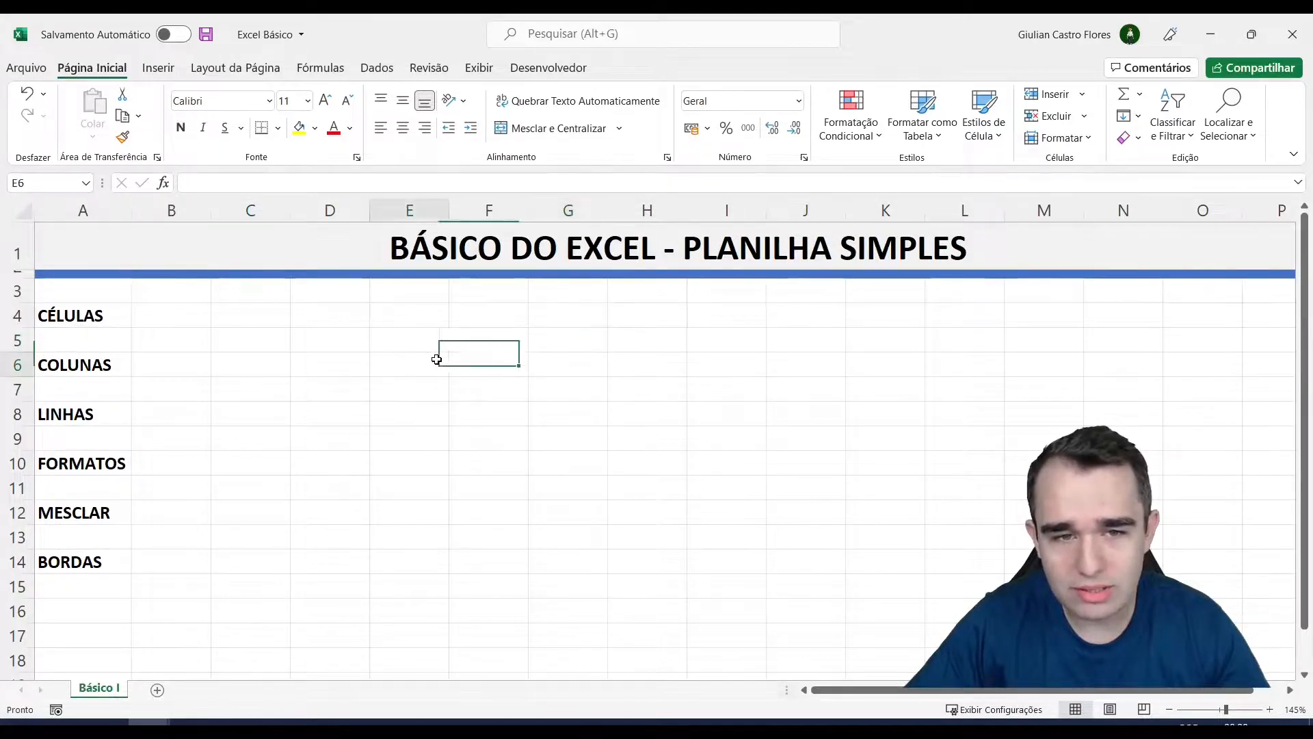
left_click(320, 408)
left_click(334, 437)
left_click(353, 460)
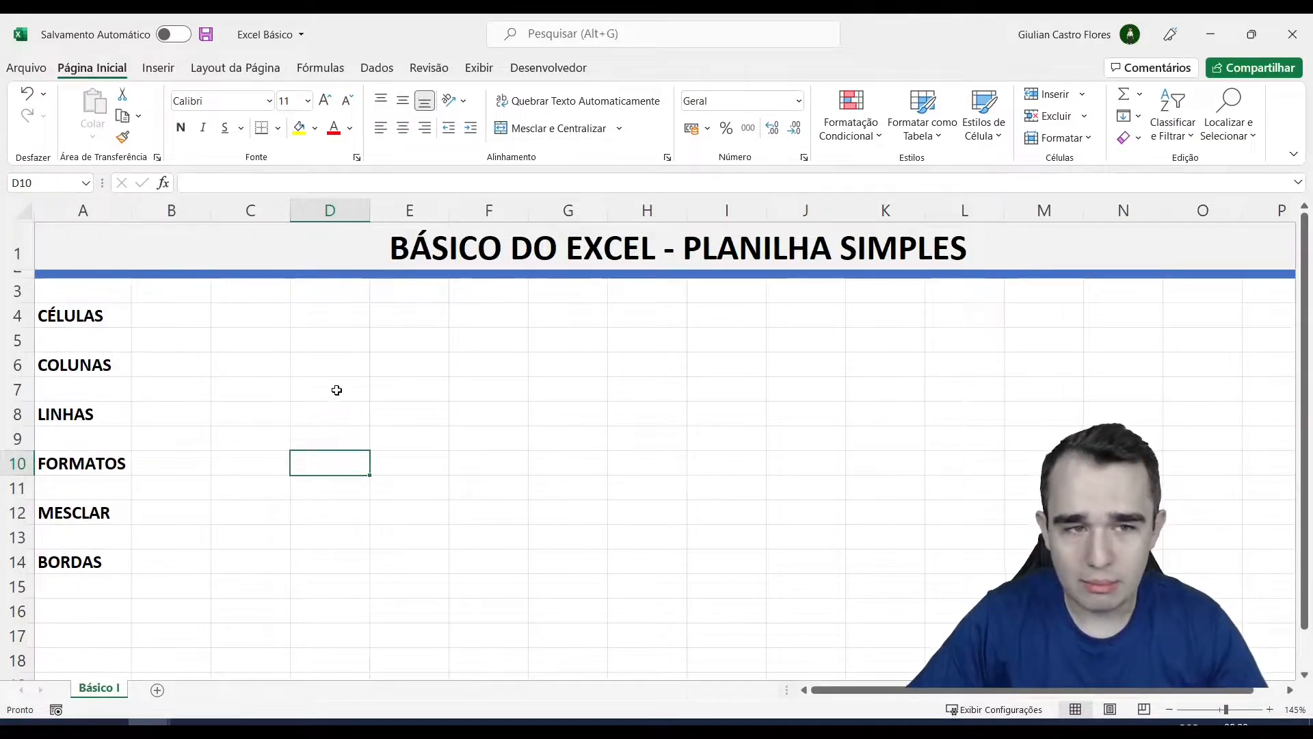
left_click(265, 320)
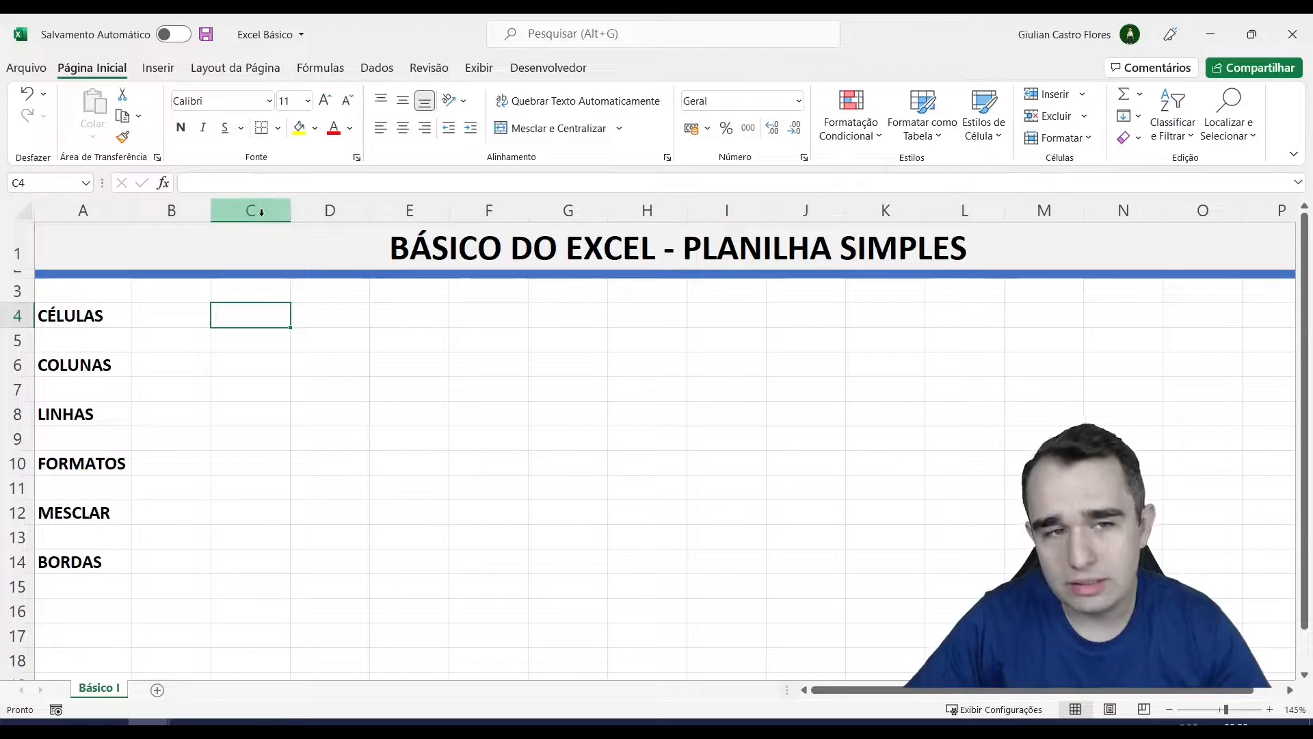
- Examine how columns and rows are laid out by selecting columns A to L, column D and row 4
left_click_drag(94, 209, 971, 209)
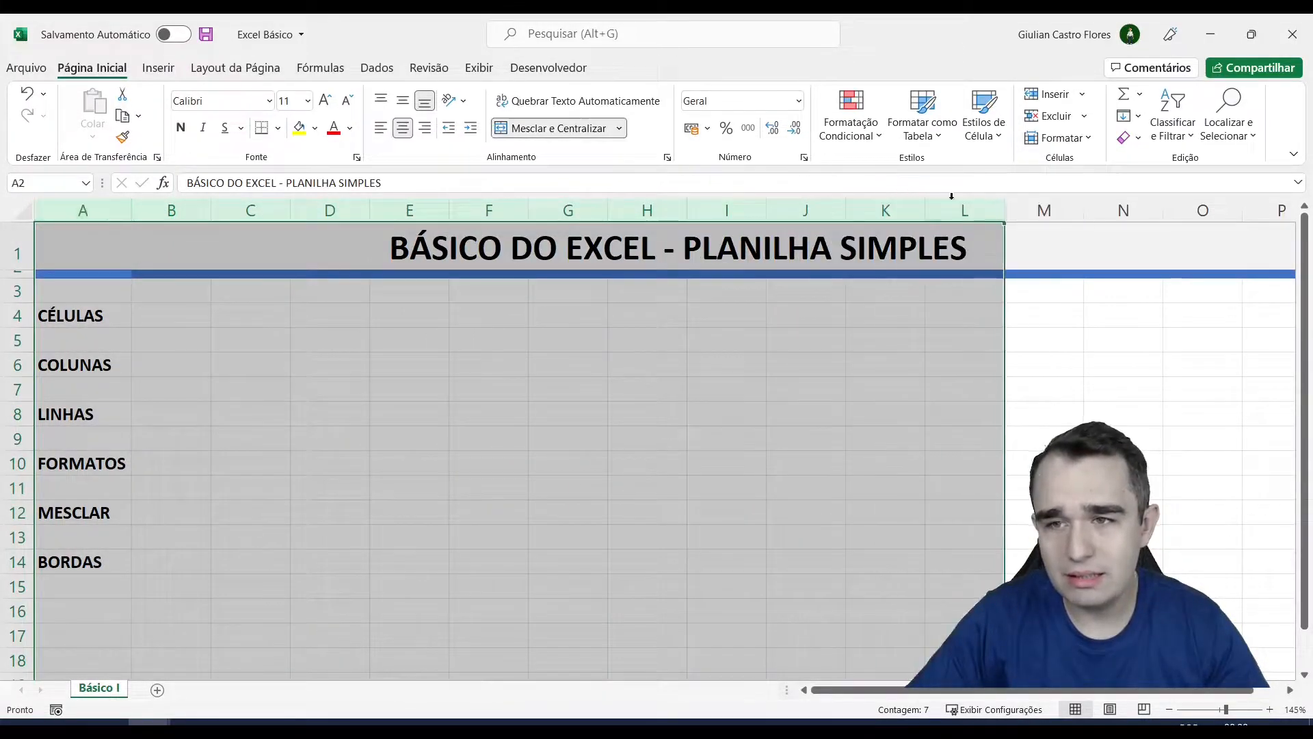
scroll(1200, 698, "right", 1)
scroll(1200, 697, "left", 1)
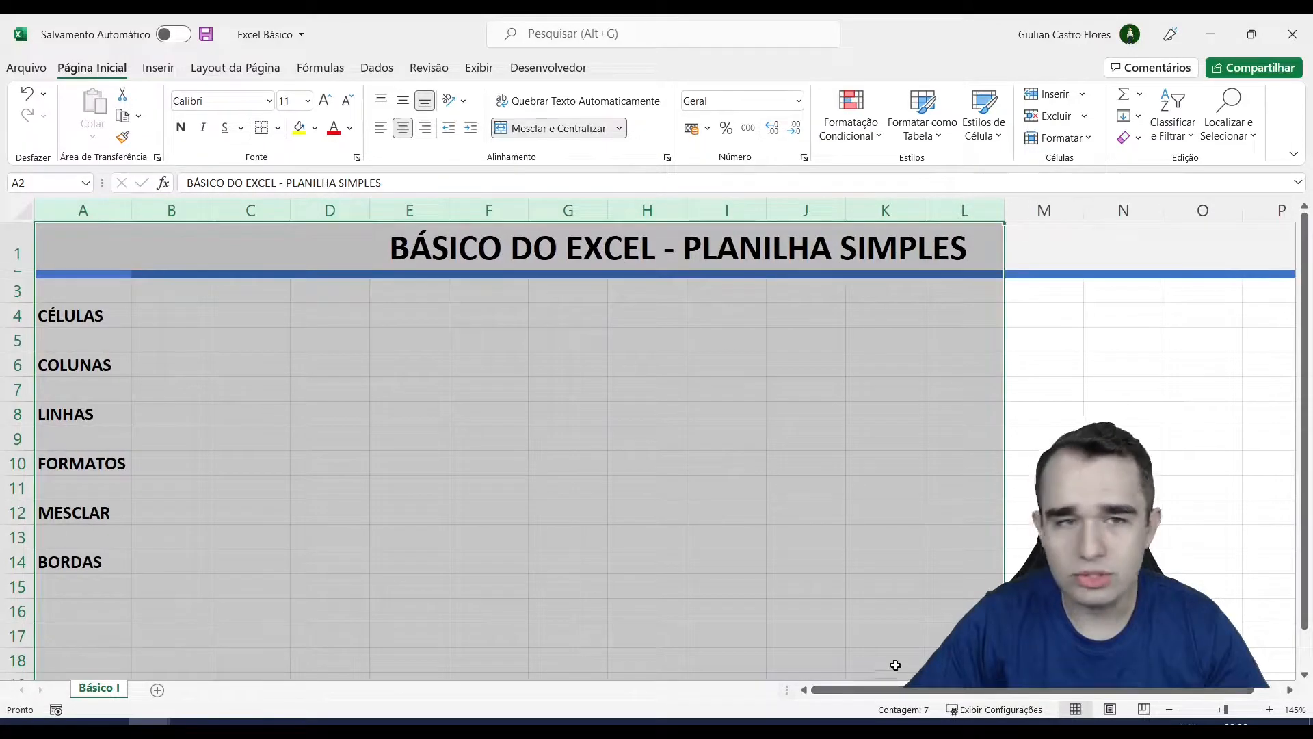
left_click(307, 366)
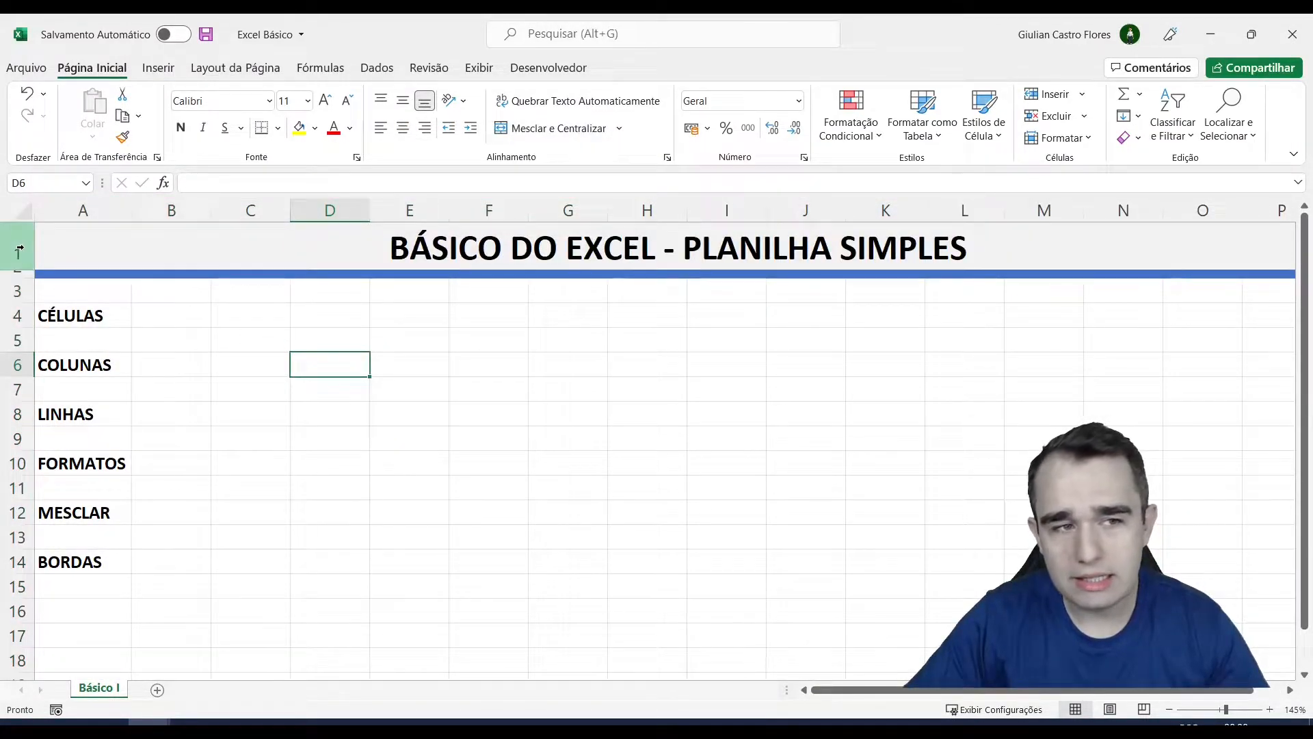
left_click_drag(25, 278, 25, 278)
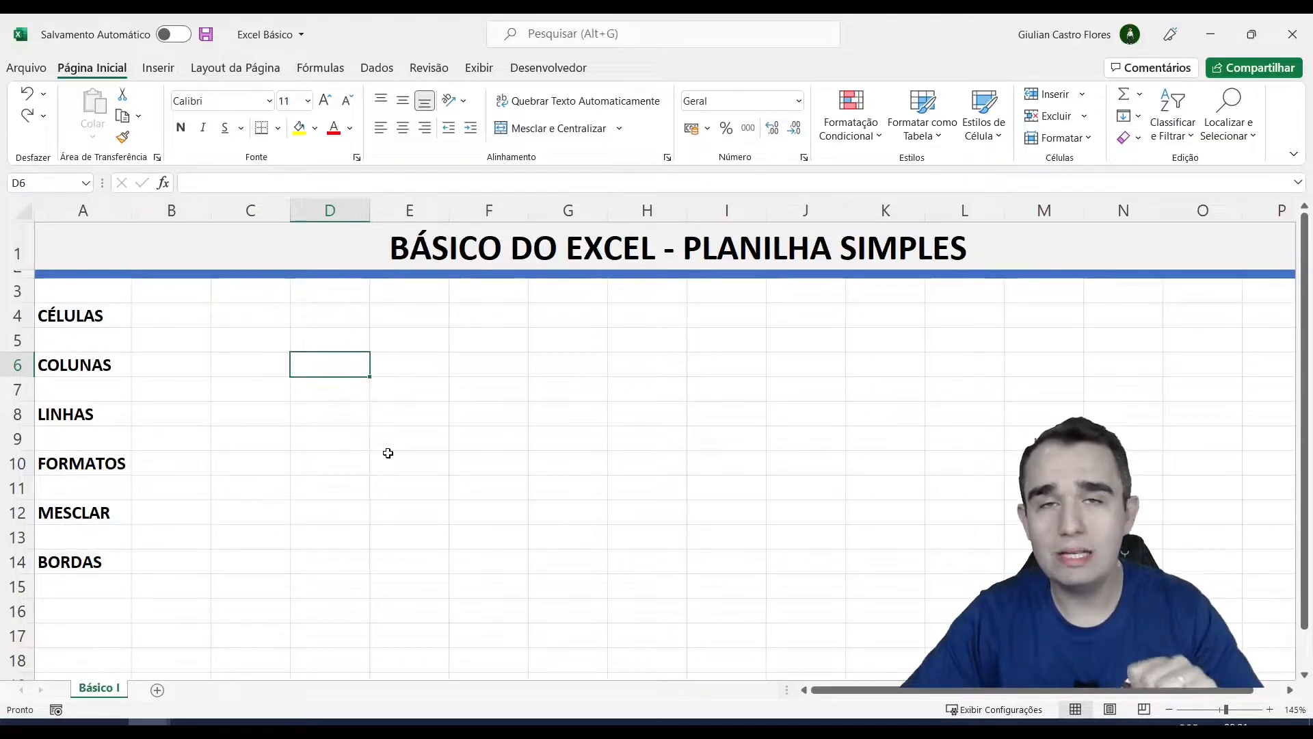
left_click(337, 209)
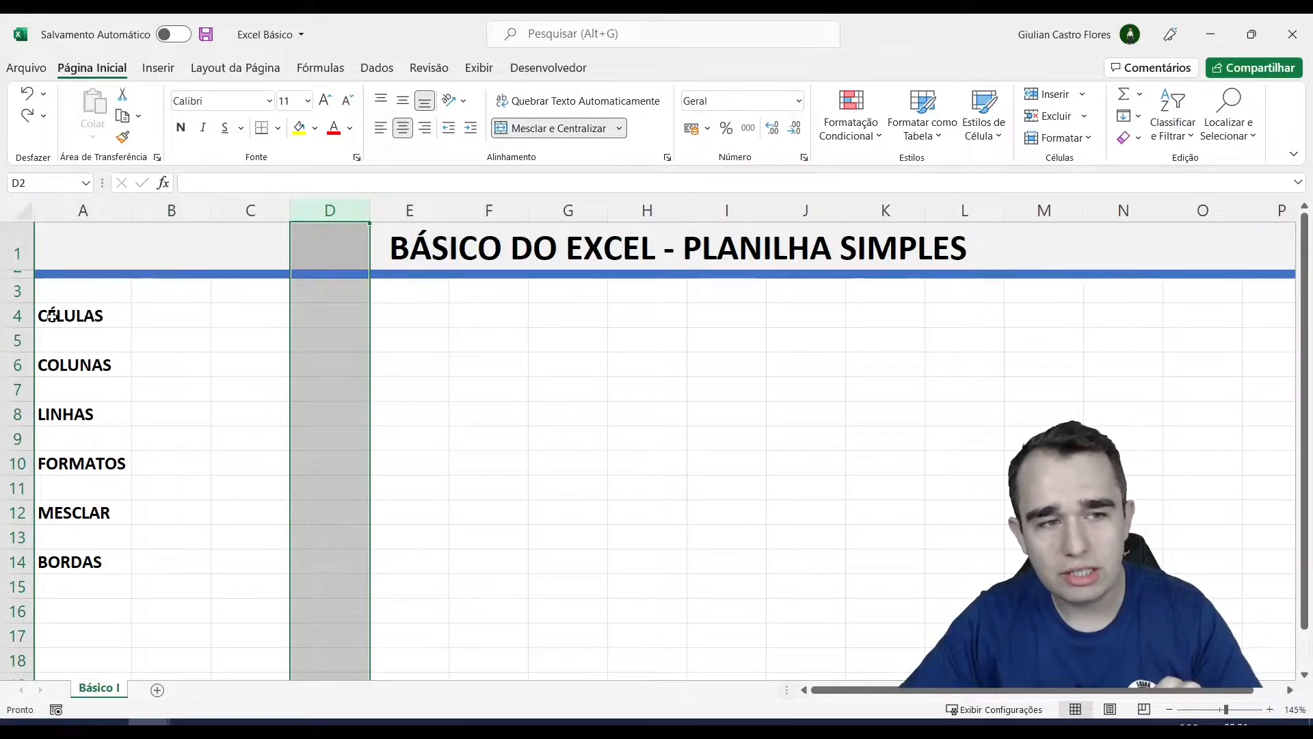
left_click(24, 319)
- Enter the heading DESPESAS in cell D4
left_click(332, 317)
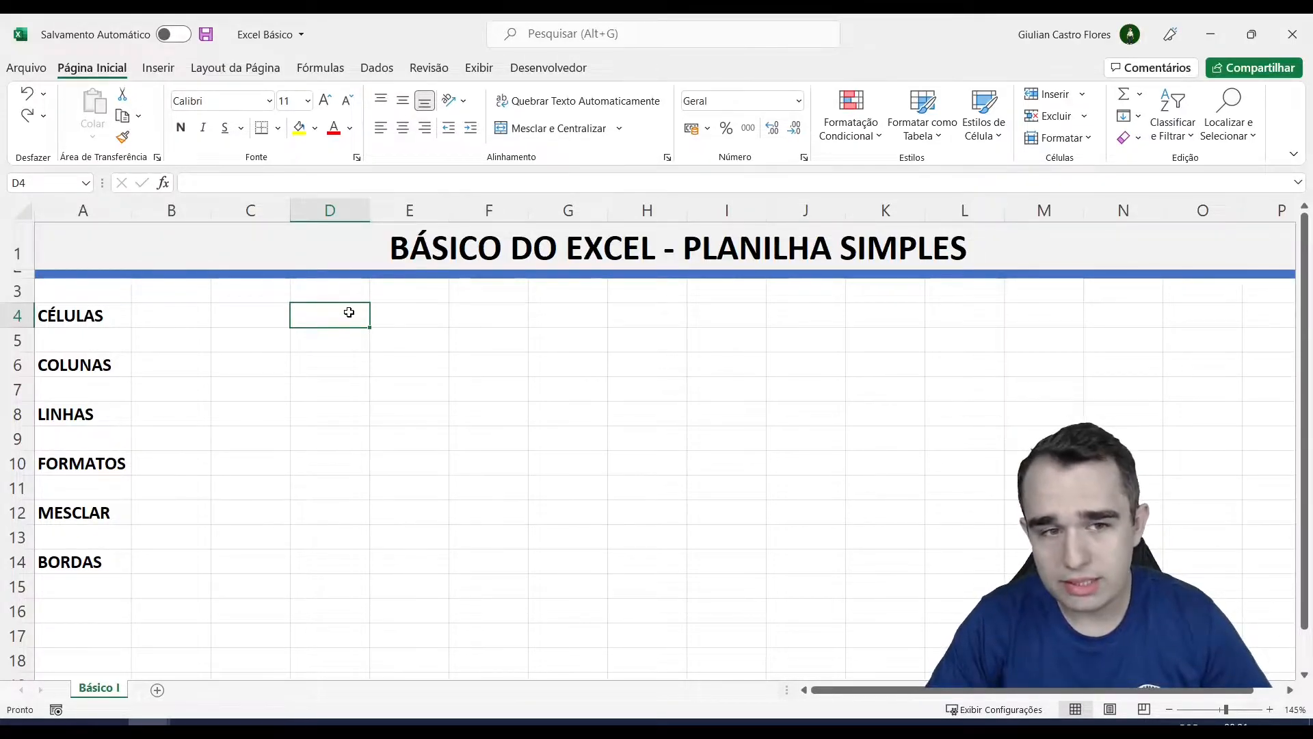
type("de")
key("BackSpace")
key("BackSpace")
type("DESPESAS")
key("Return")
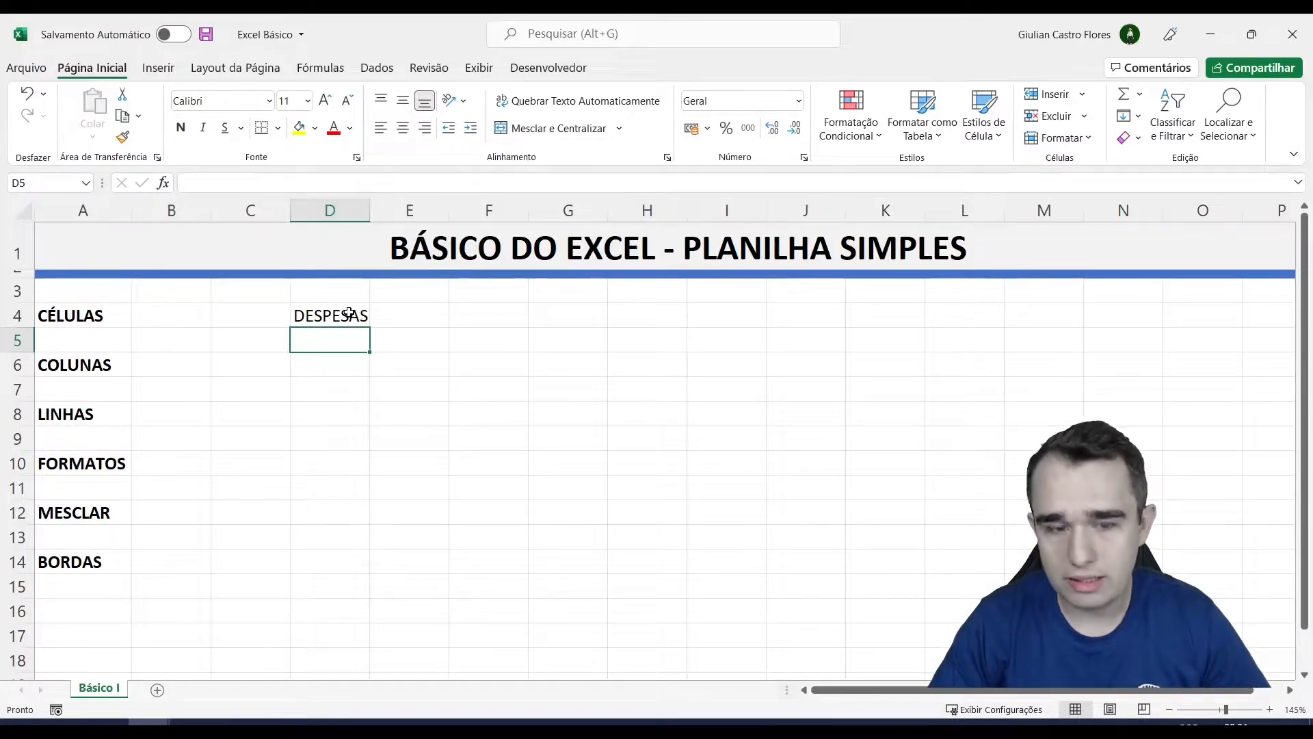
- List the expenses ÁGUA, LUZ, INTERNET and ALUGUEL in cells D5 to D8 under the DESPESAS heading
type("ÁGUA")
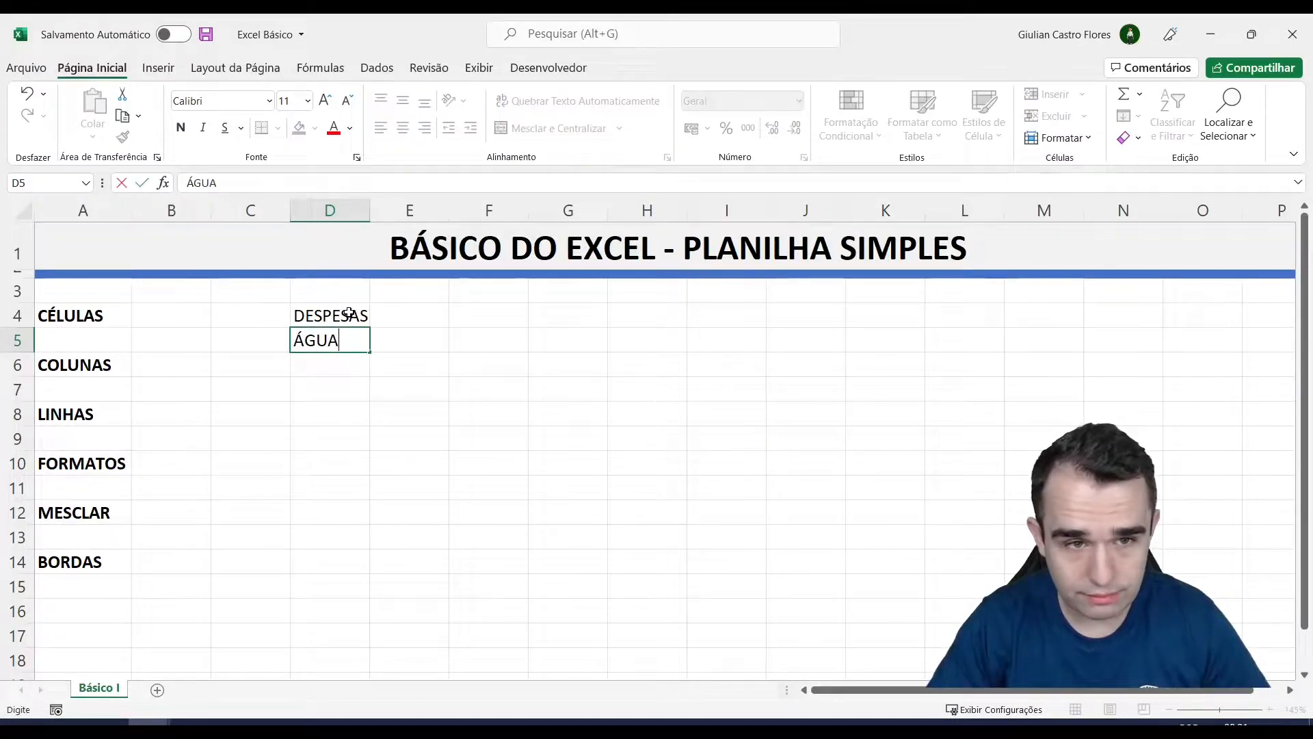
key("Return")
type("LUZ")
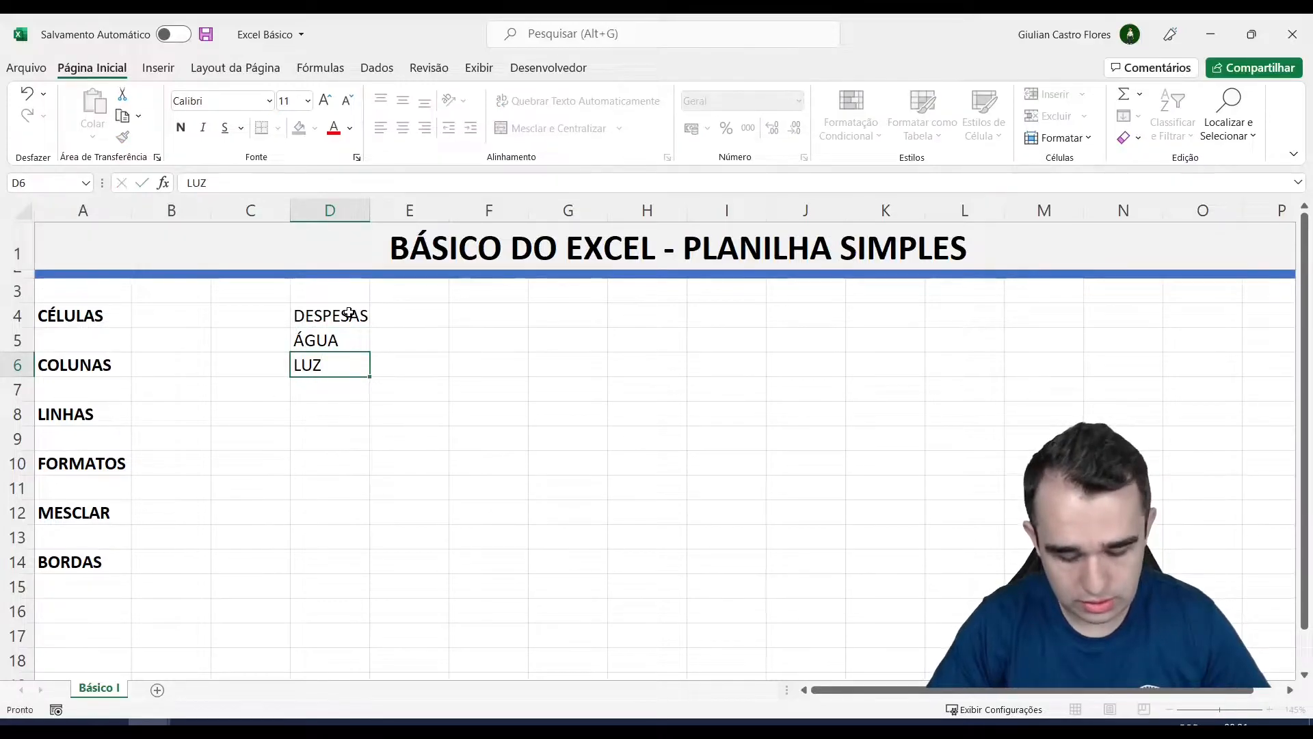
key("Return")
type("INTERNET")
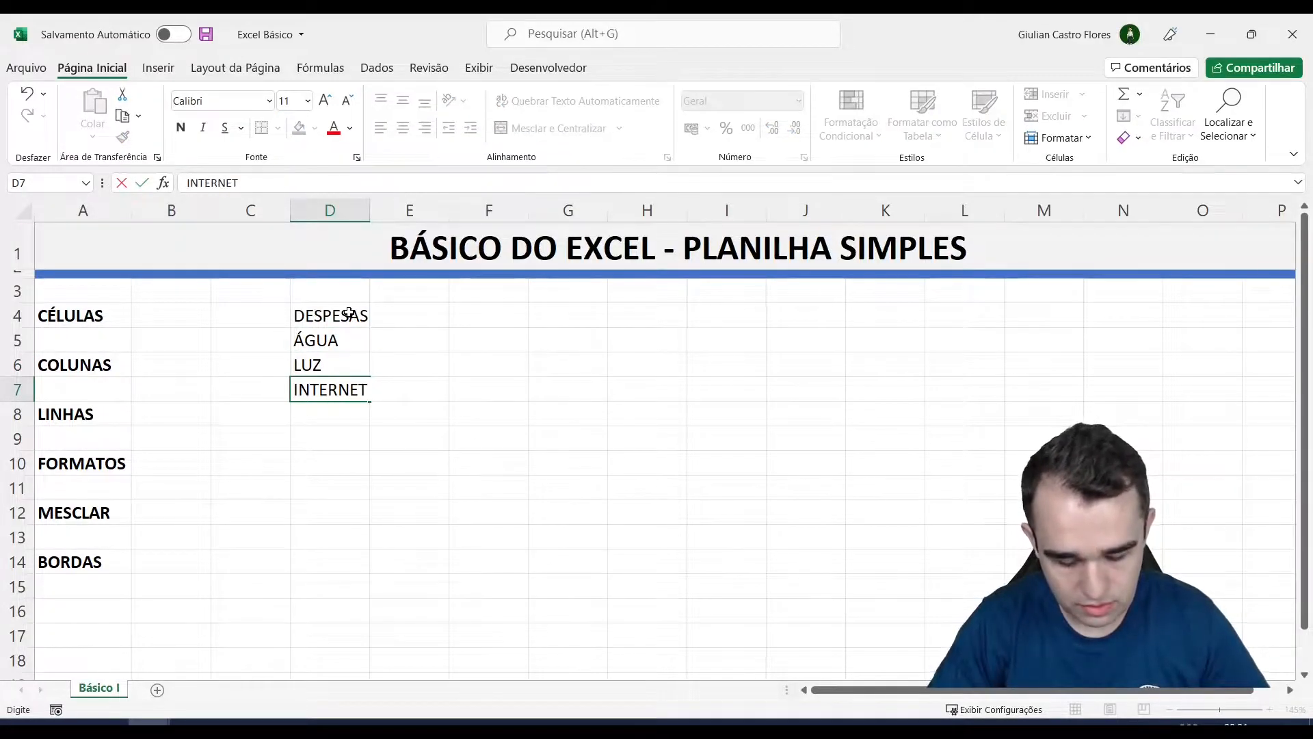
key("Return")
type("ALUGUEL")
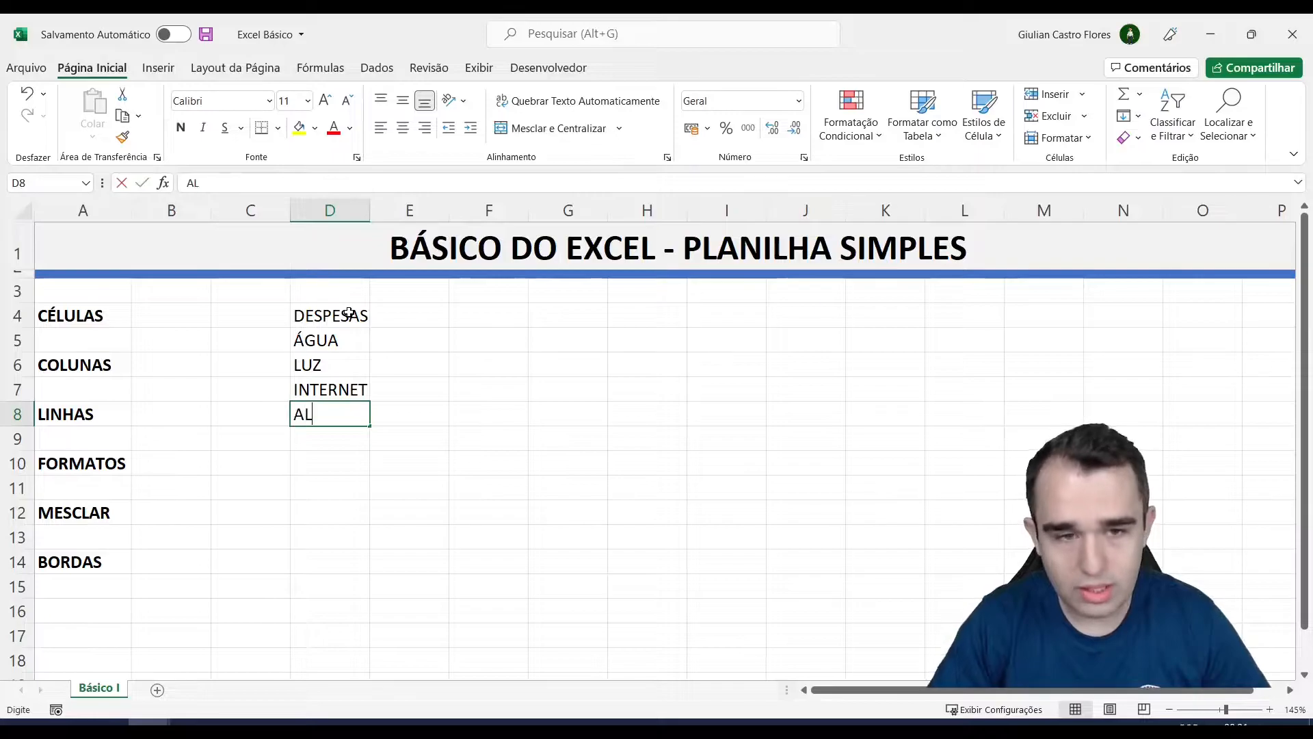
key("Return")
- Continue the expense list with MERCADO, SEGURO and TRANSPORTE in cells D9 to D11
type("MERCADO")
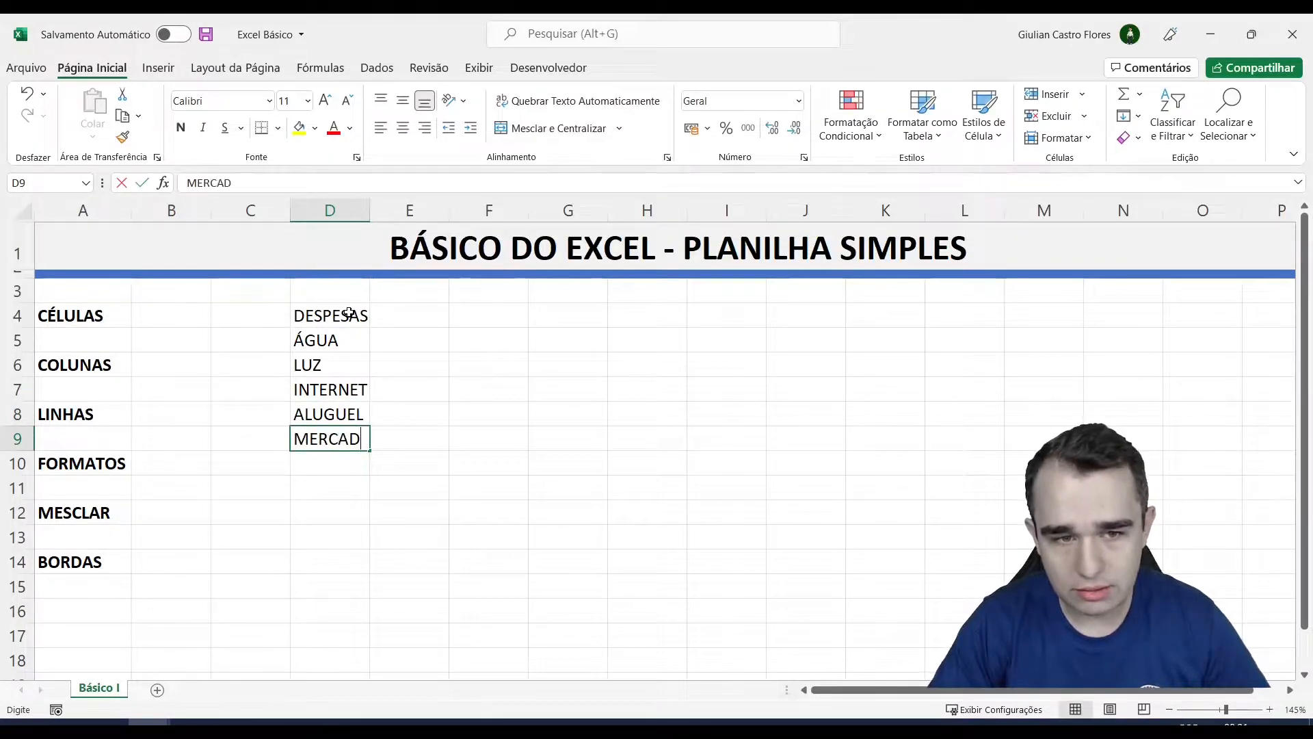
key("Return")
type("SEGURO")
key("Return")
type("TRANSPORTE")
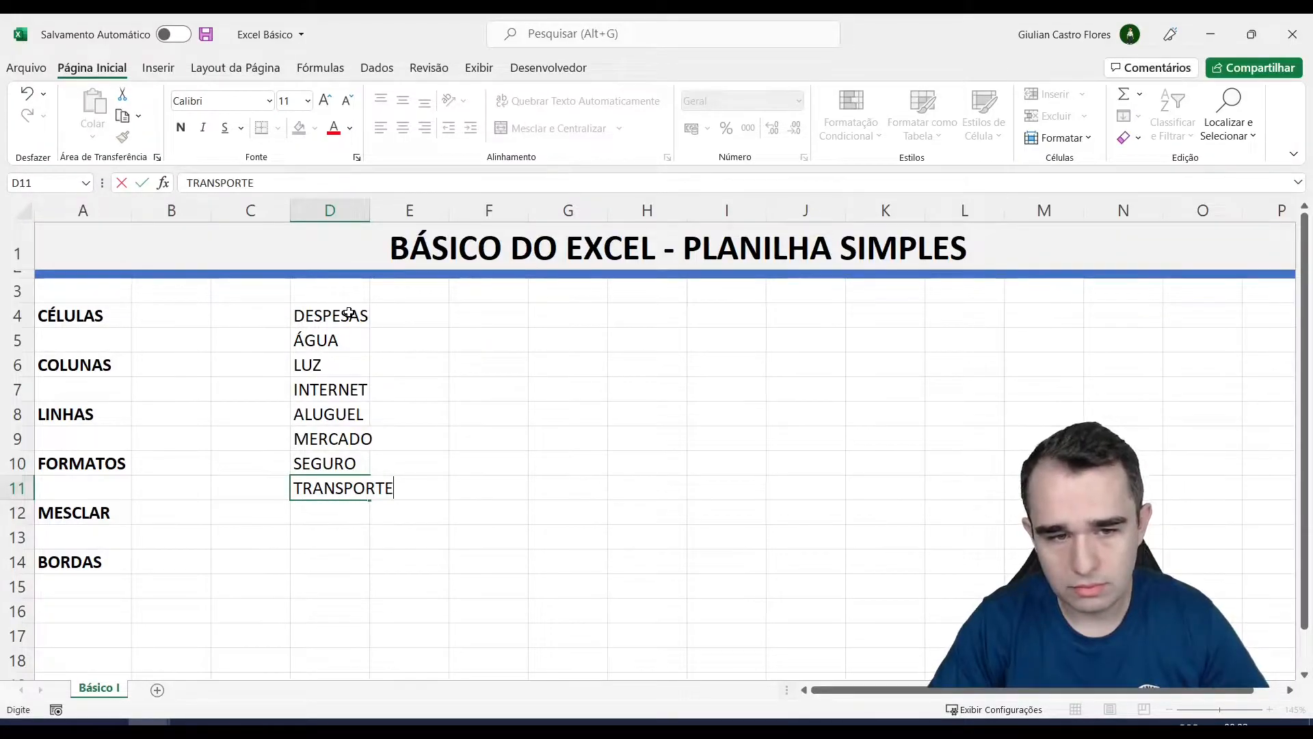
key("Return")
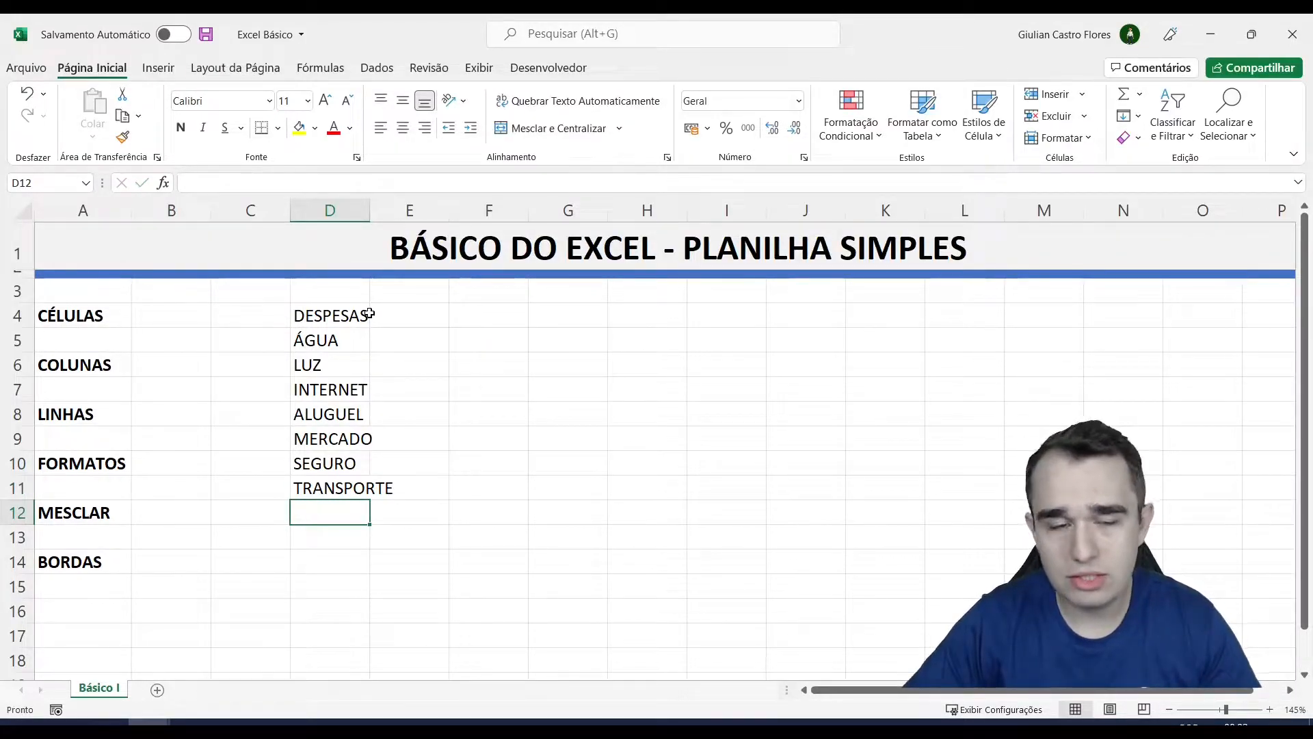
- Widen column D just enough to fit the word TRANSPORTE within its cell
left_click(353, 202)
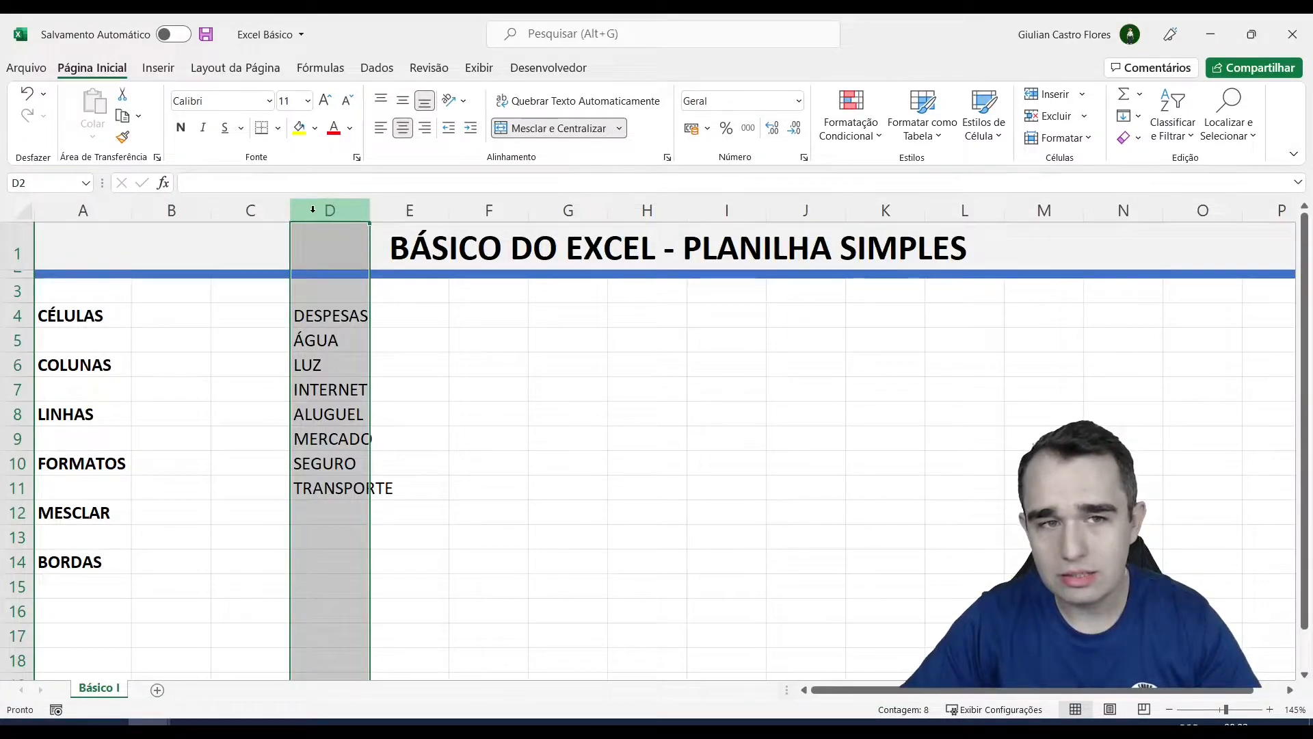
left_click(405, 482)
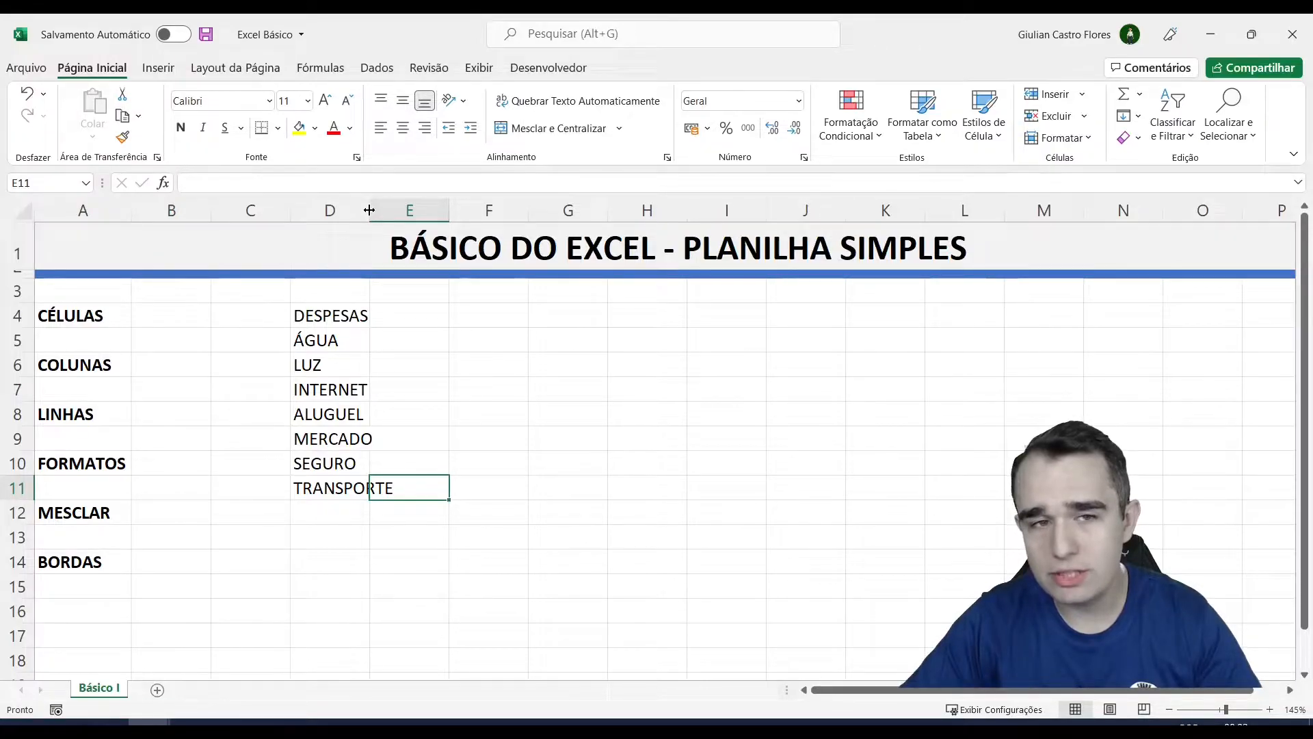
left_click_drag(369, 210, 398, 218)
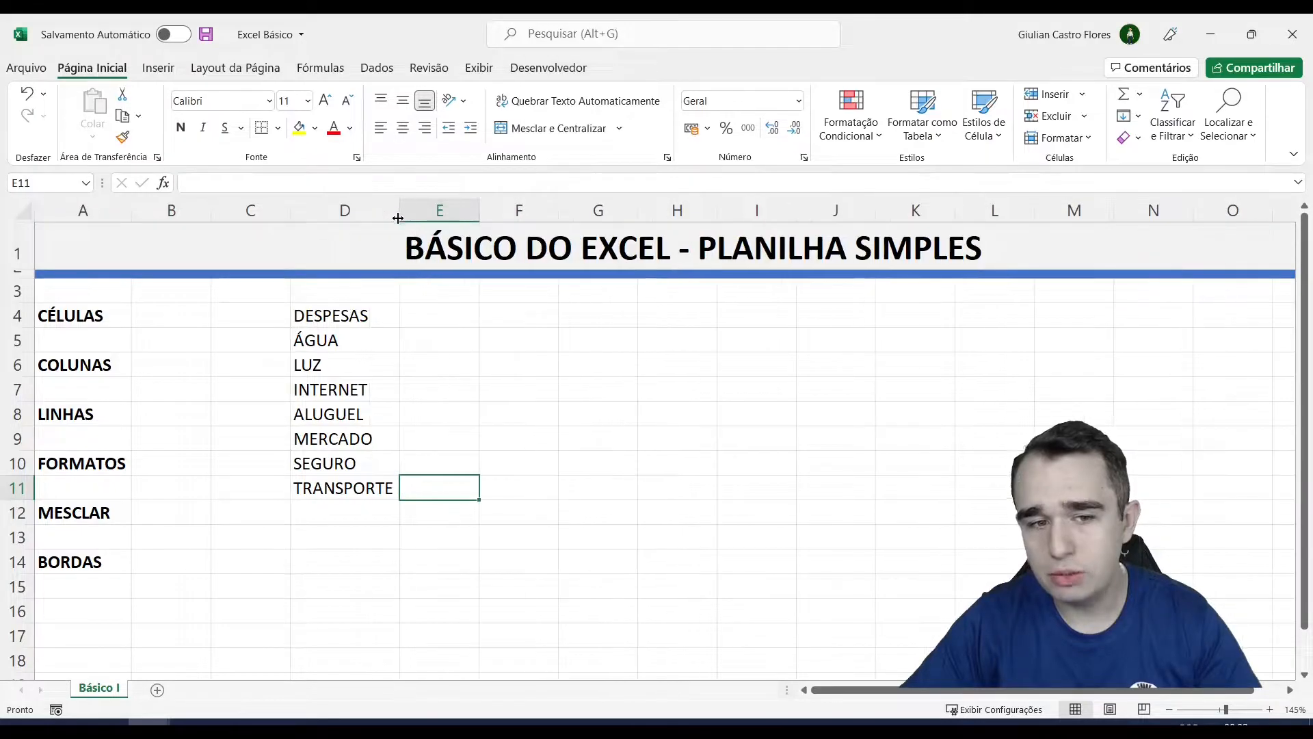
left_click(407, 395)
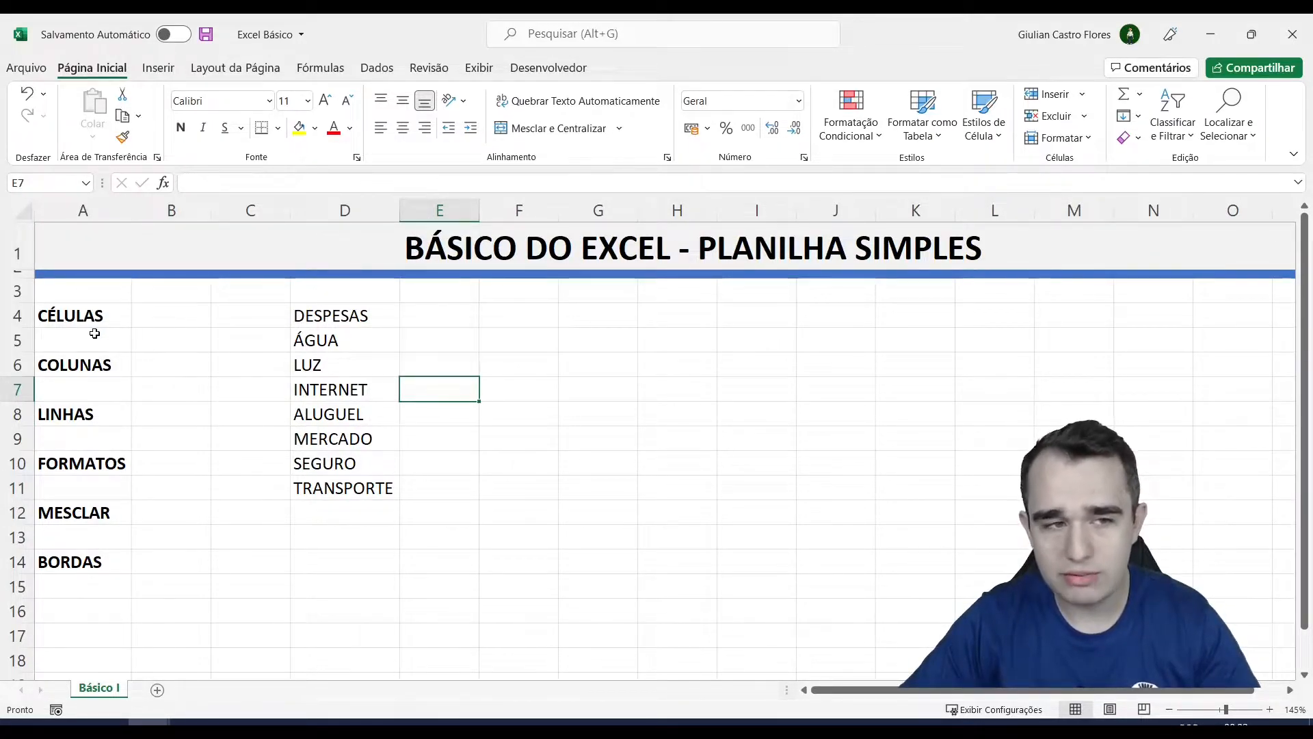
- Try a taller height for row 4 and undo the change
left_click(17, 315)
left_click_drag(20, 328, 24, 361)
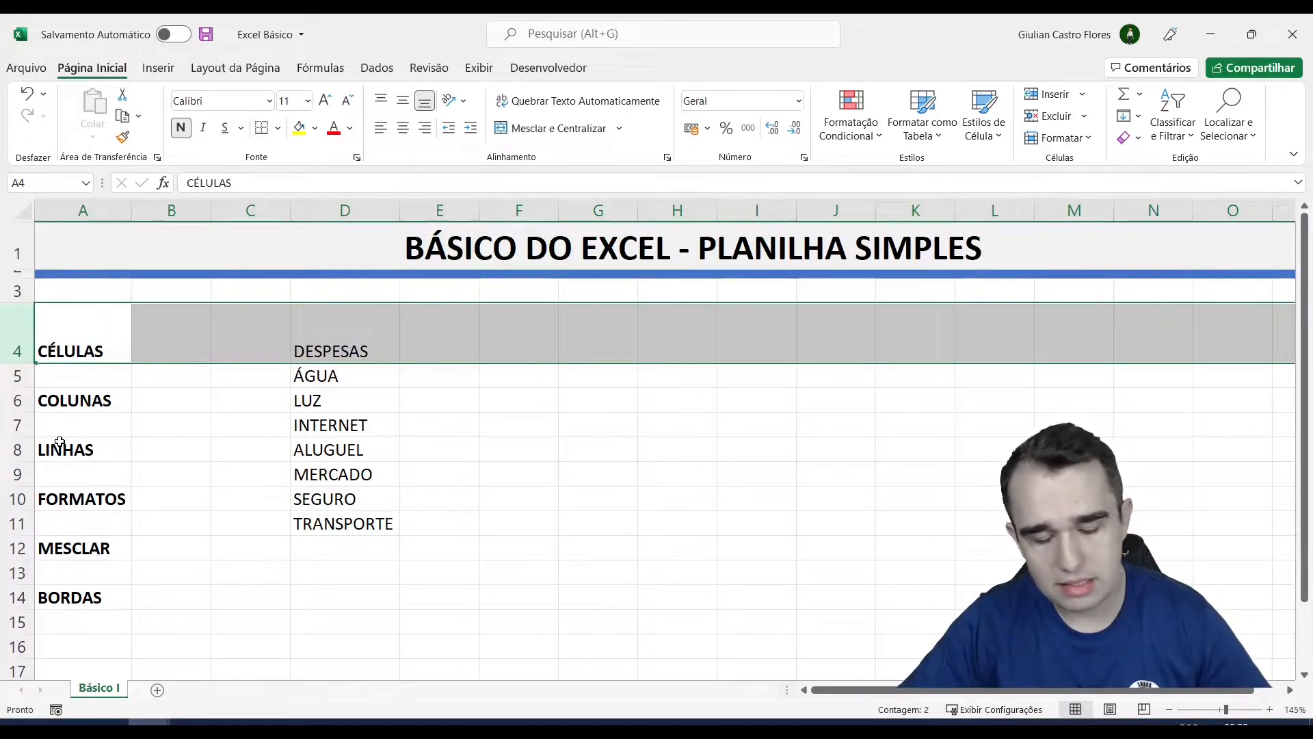
key("ctrl+z")
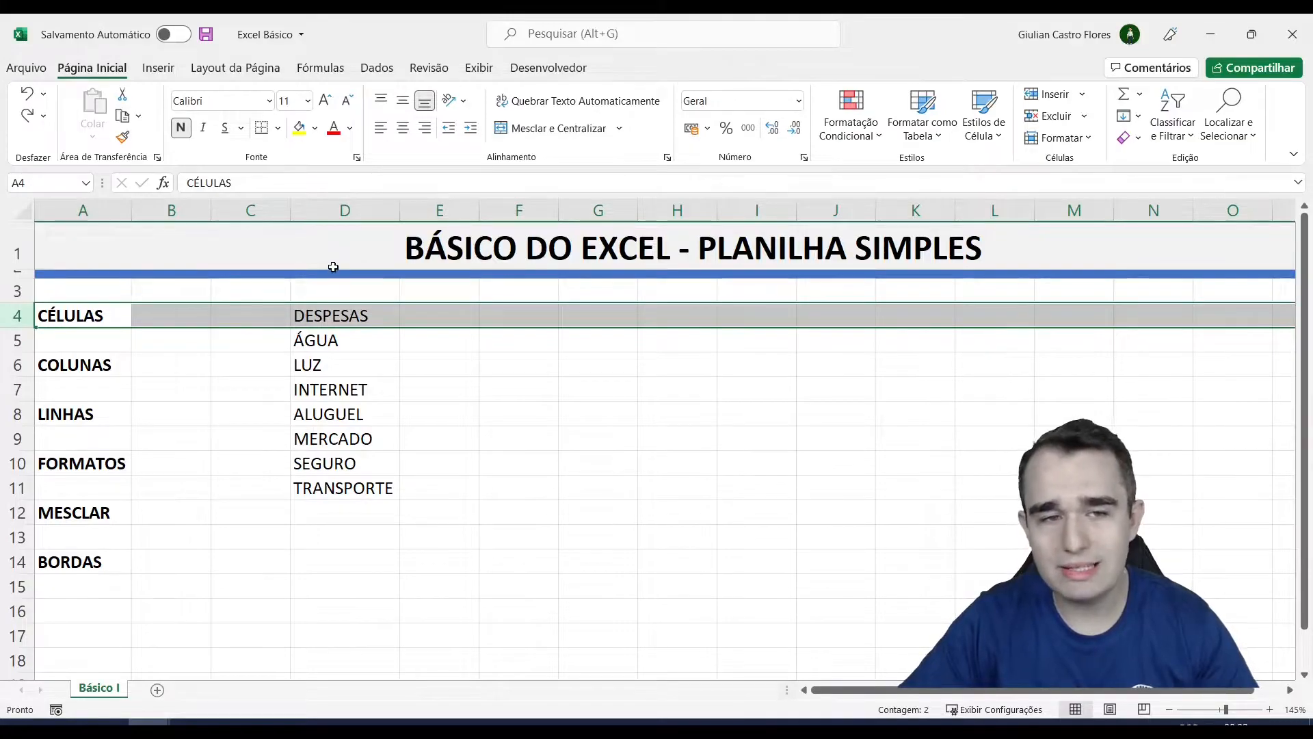
- Add the label TOTAL in cell D12, directly below the expense list
left_click(352, 345)
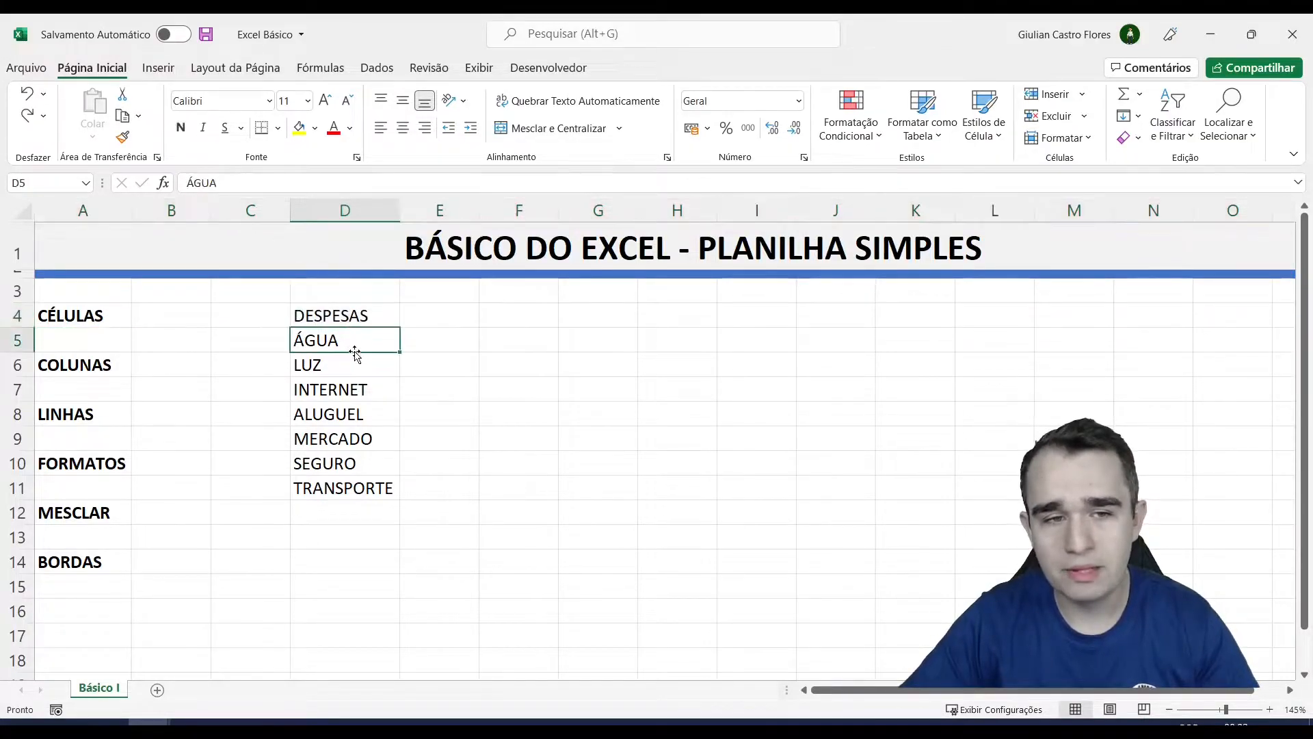
left_click(355, 317)
left_click_drag(346, 340, 342, 474)
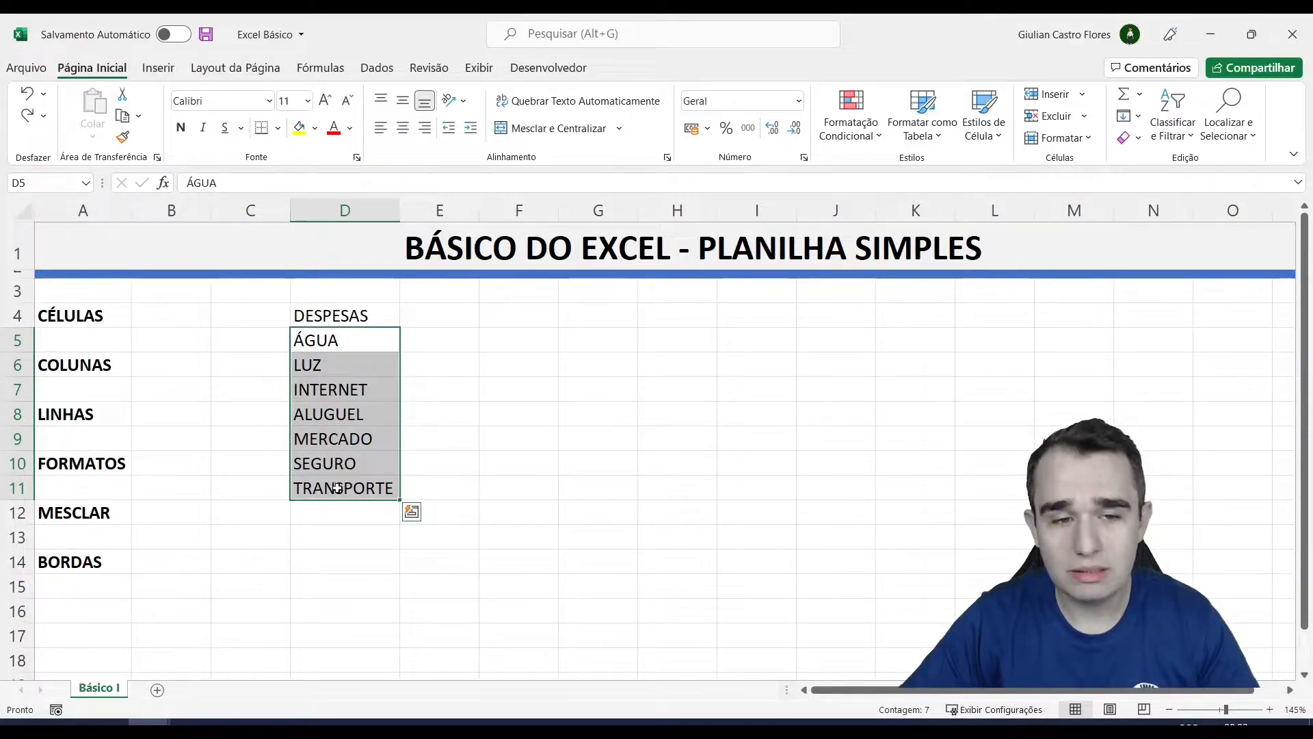
left_click(332, 513)
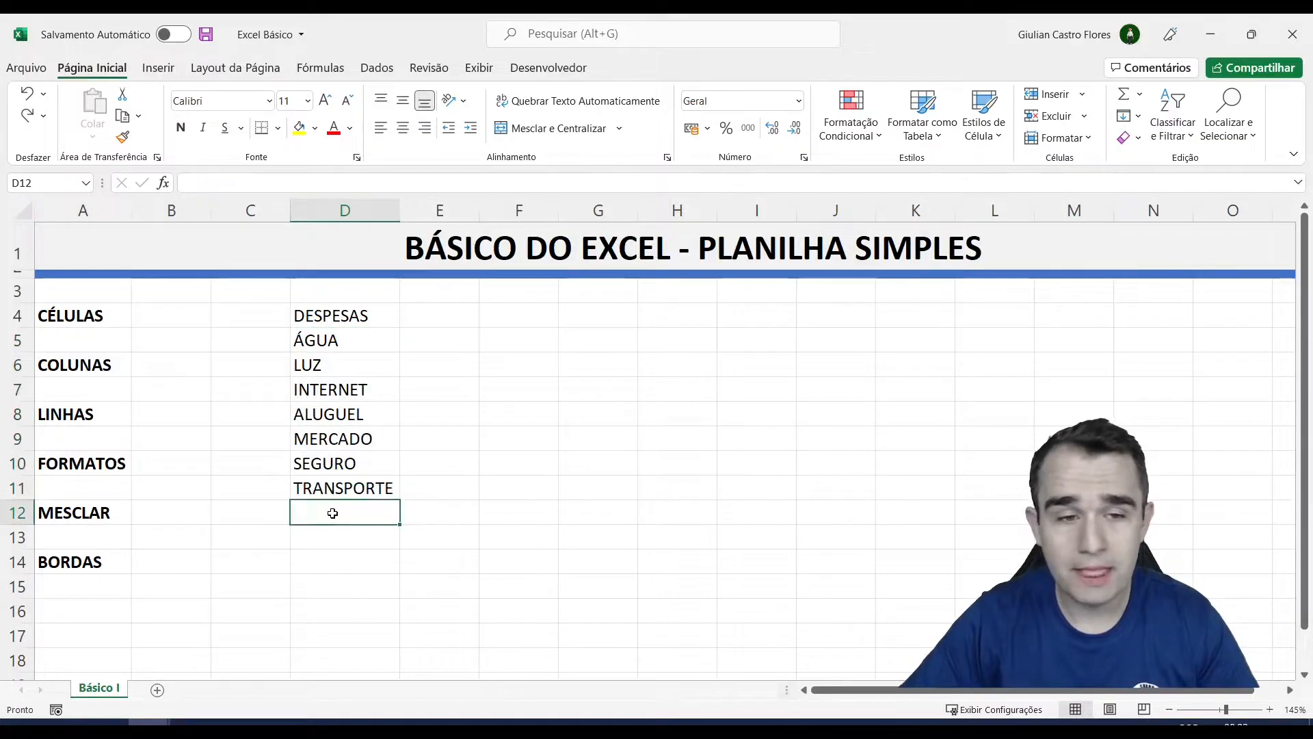
double_click(348, 502)
type("TO")
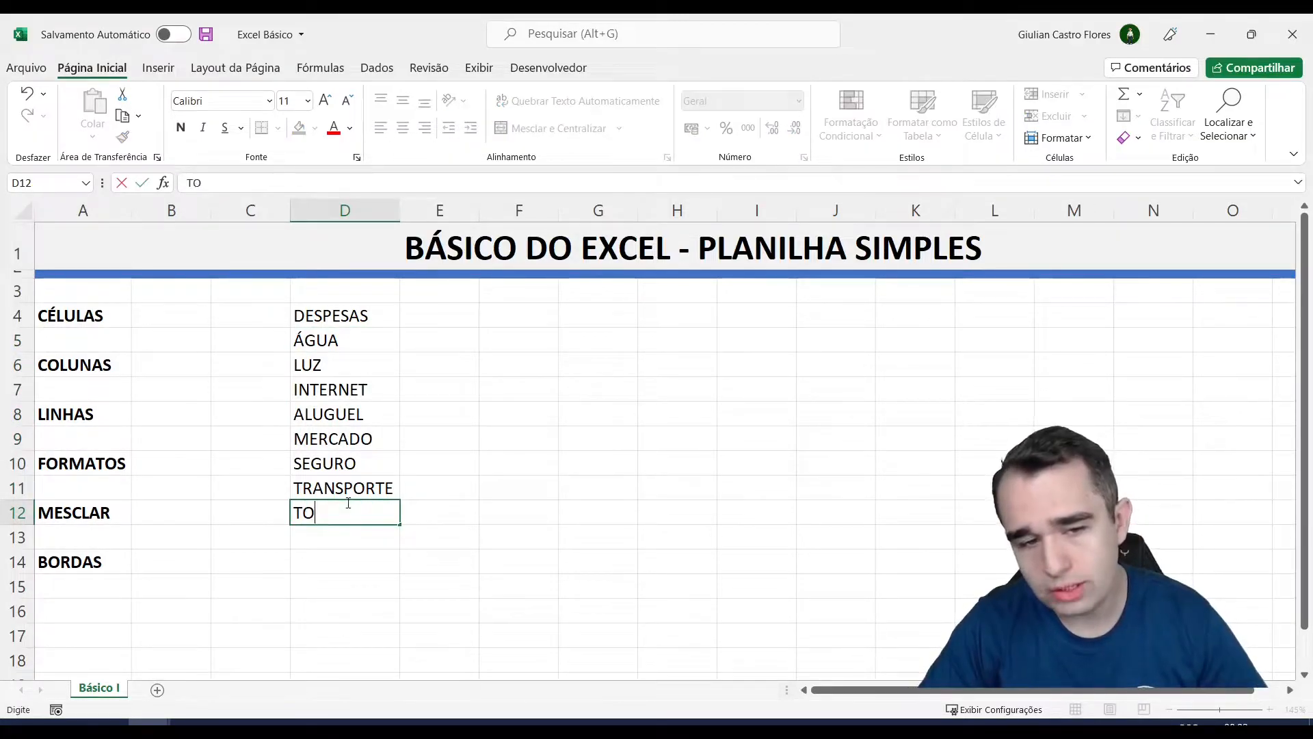
type("TAL")
key("Tab")
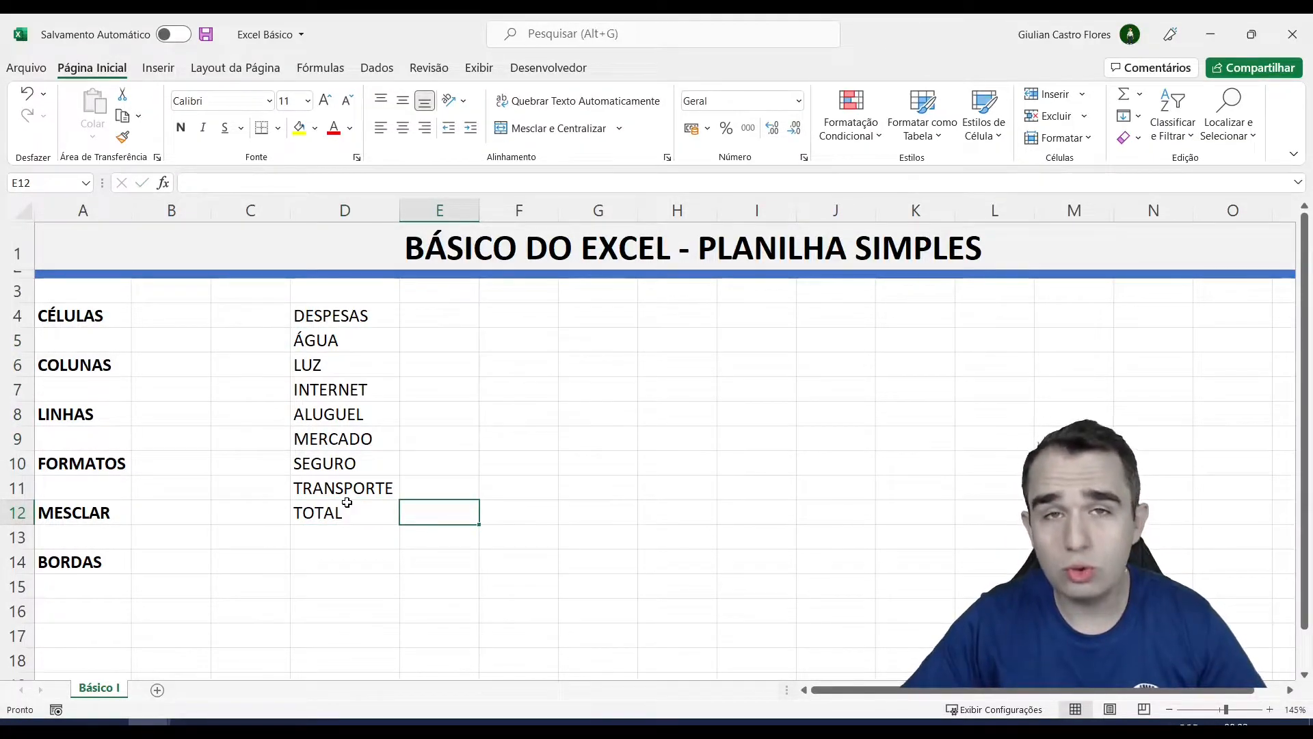
- Enter JANEIRO in cell E4 as the first month heading beside DESPESAS
left_click(445, 315)
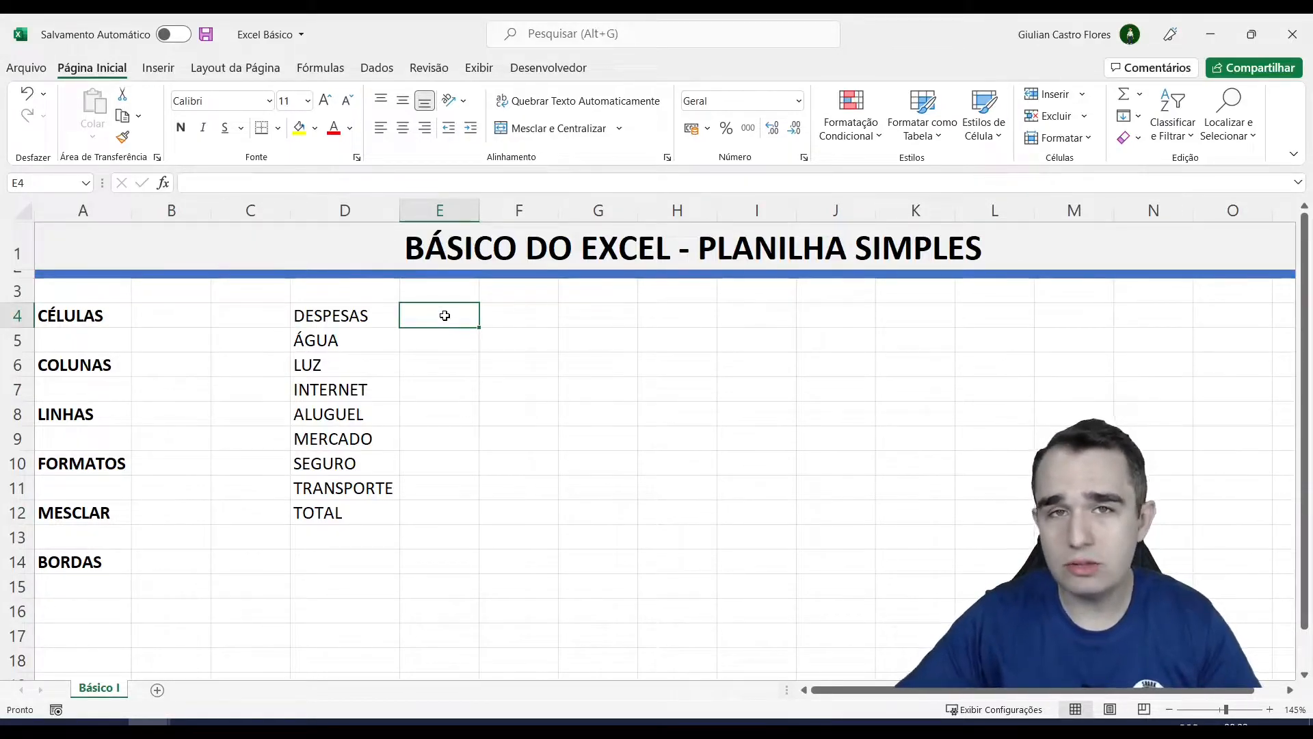
type("J")
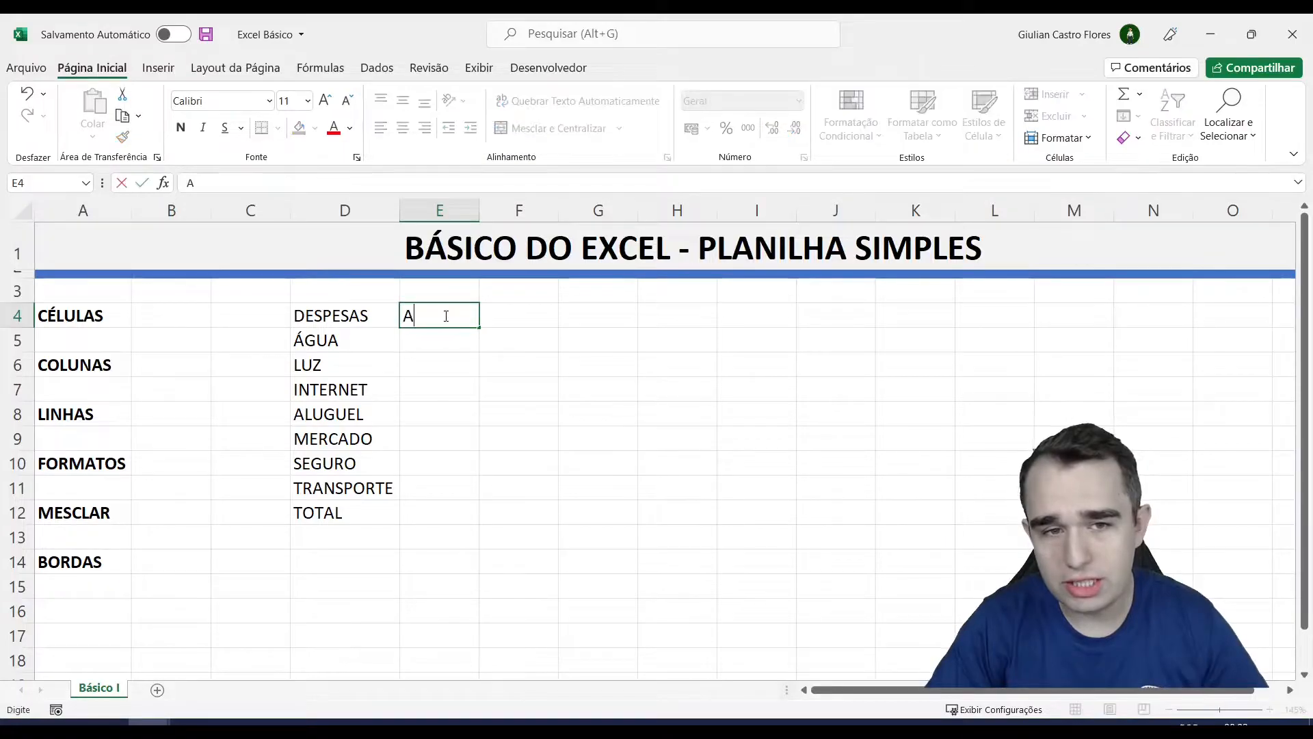
type("ANEIRO")
key("Return")
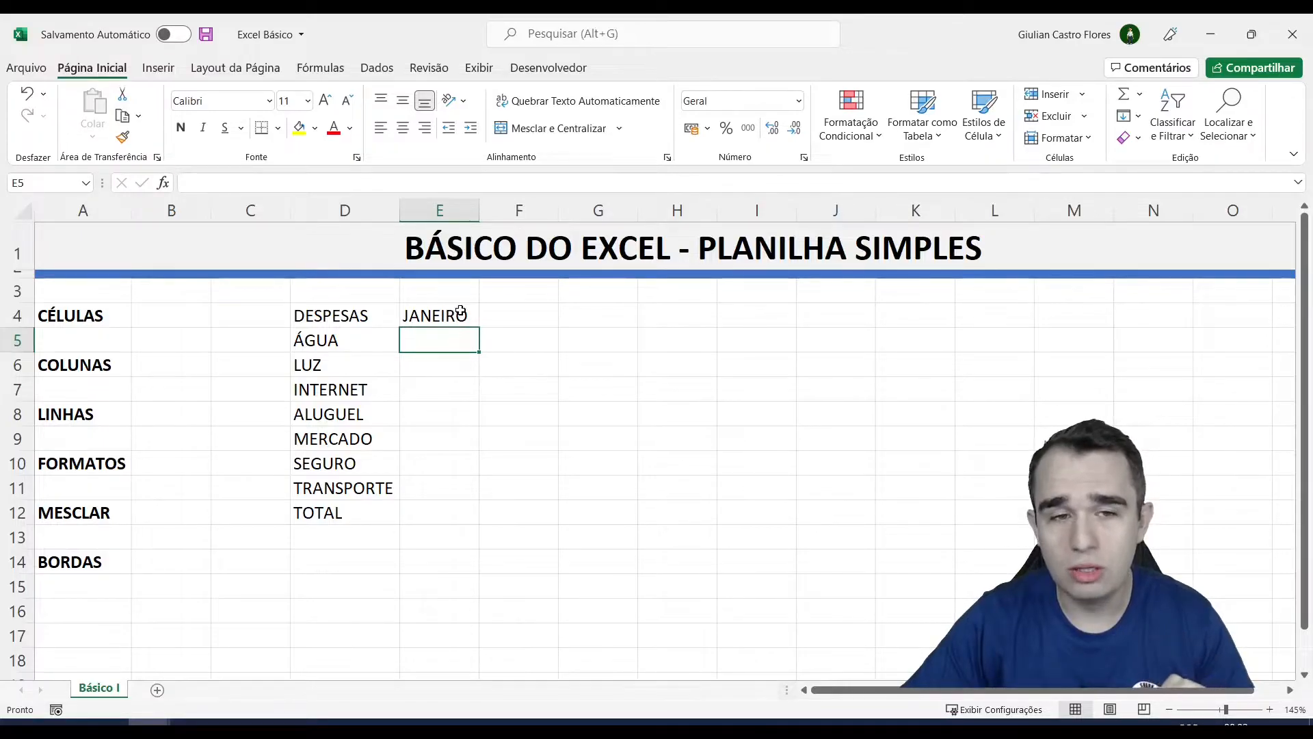
- Autofill the month headings along row 4 from JANEIRO in E4 through AGOSTO in L4
left_click(459, 315)
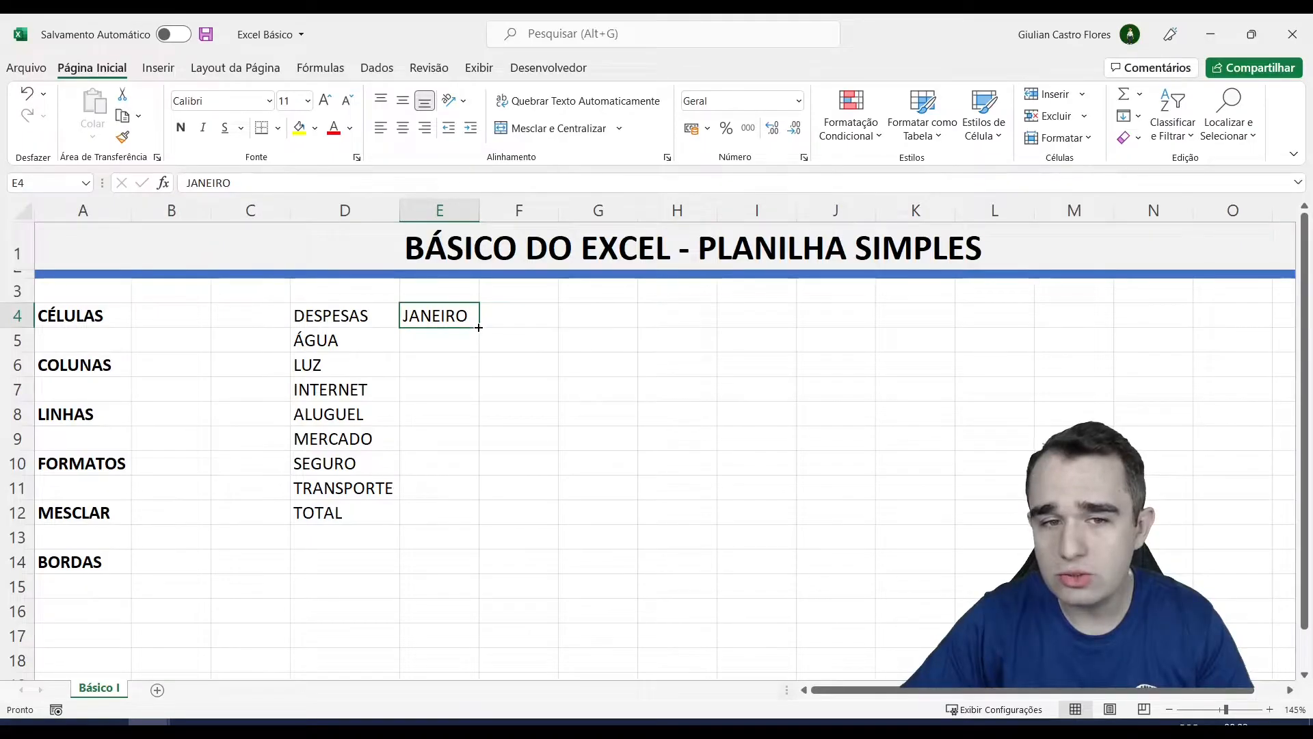
left_click_drag(479, 327, 991, 325)
left_click_drag(1002, 324, 1001, 326)
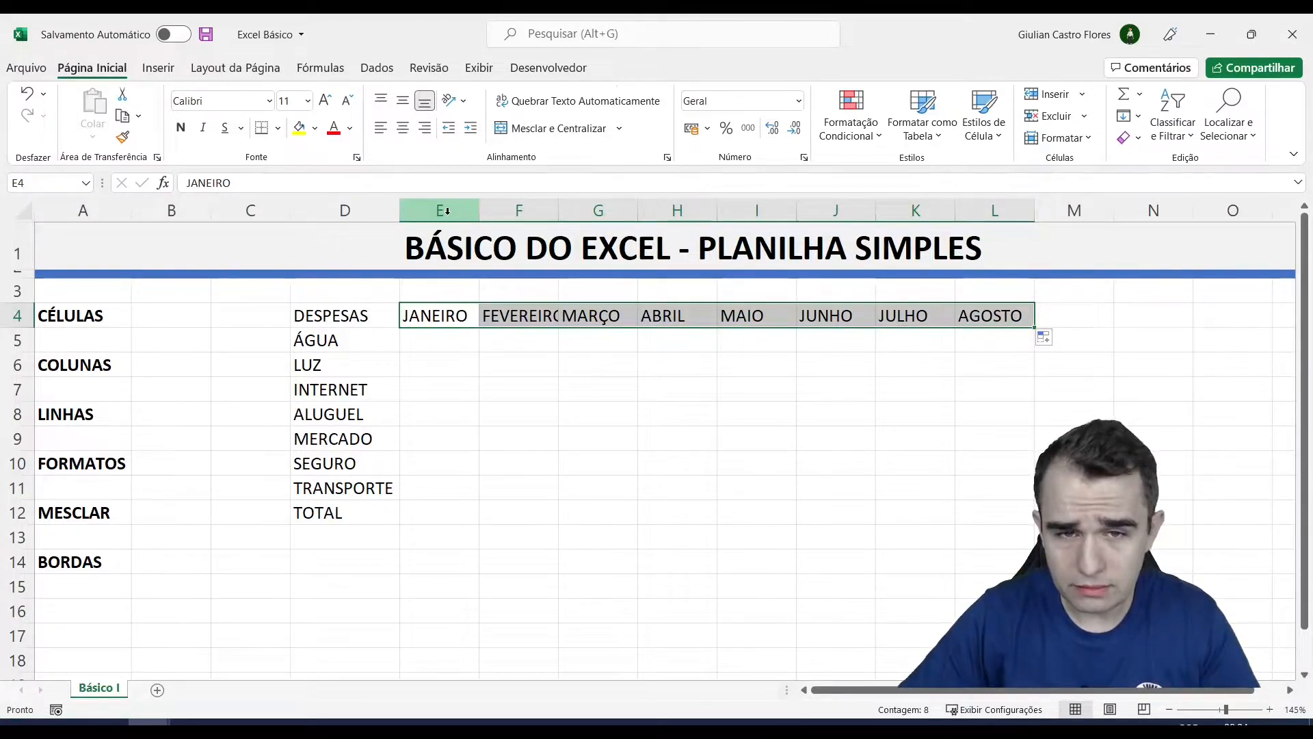
- Widen columns E through L together to a uniform width that fits the month headings
left_click_drag(454, 211, 1067, 206)
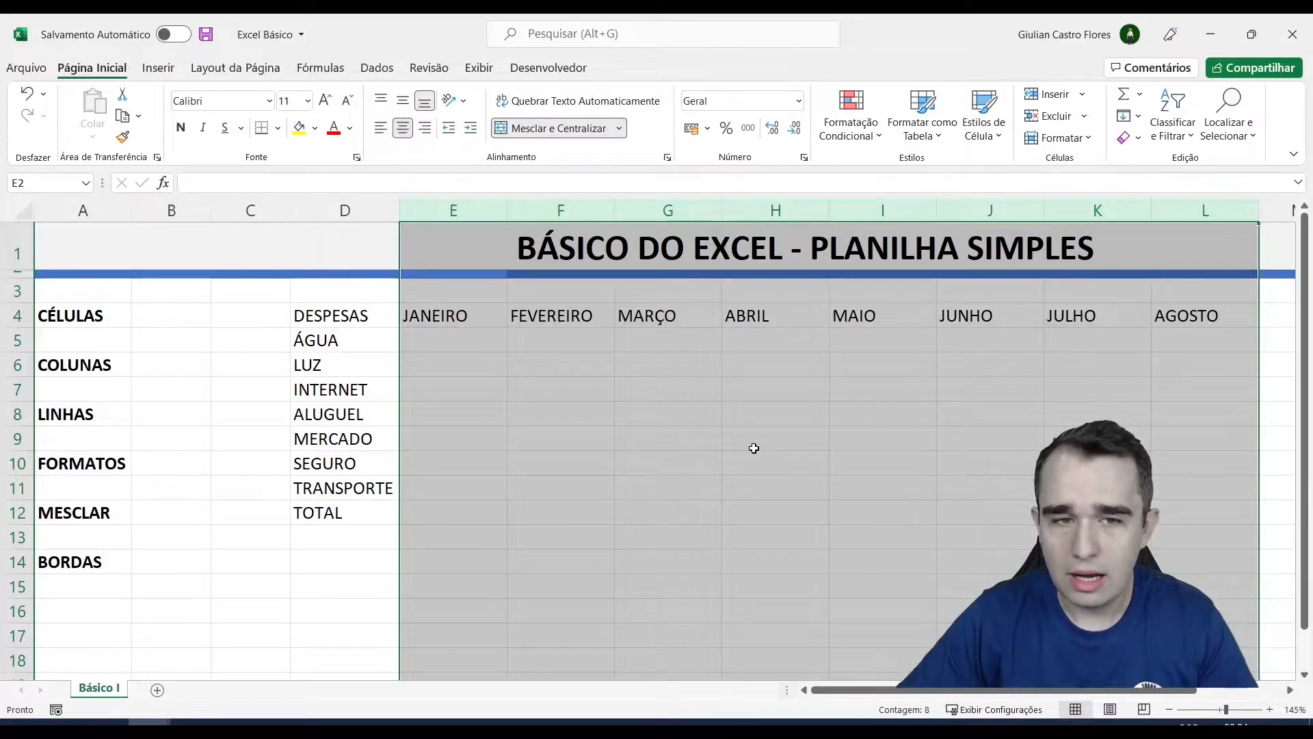
left_click(616, 419)
- Enter the JANEIRO expenses 90, 150, 100, 750, 800, 90 and 300 in cells E5 through E11
left_click(475, 348)
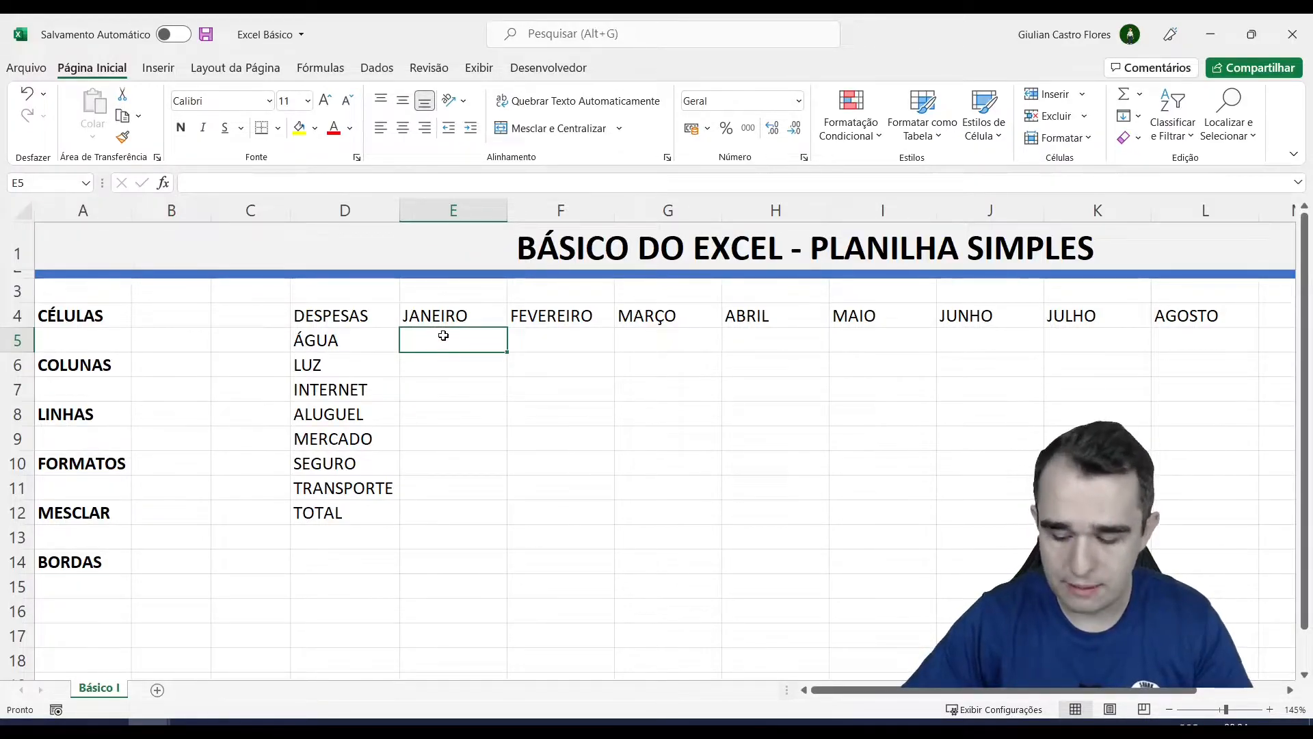
type("90")
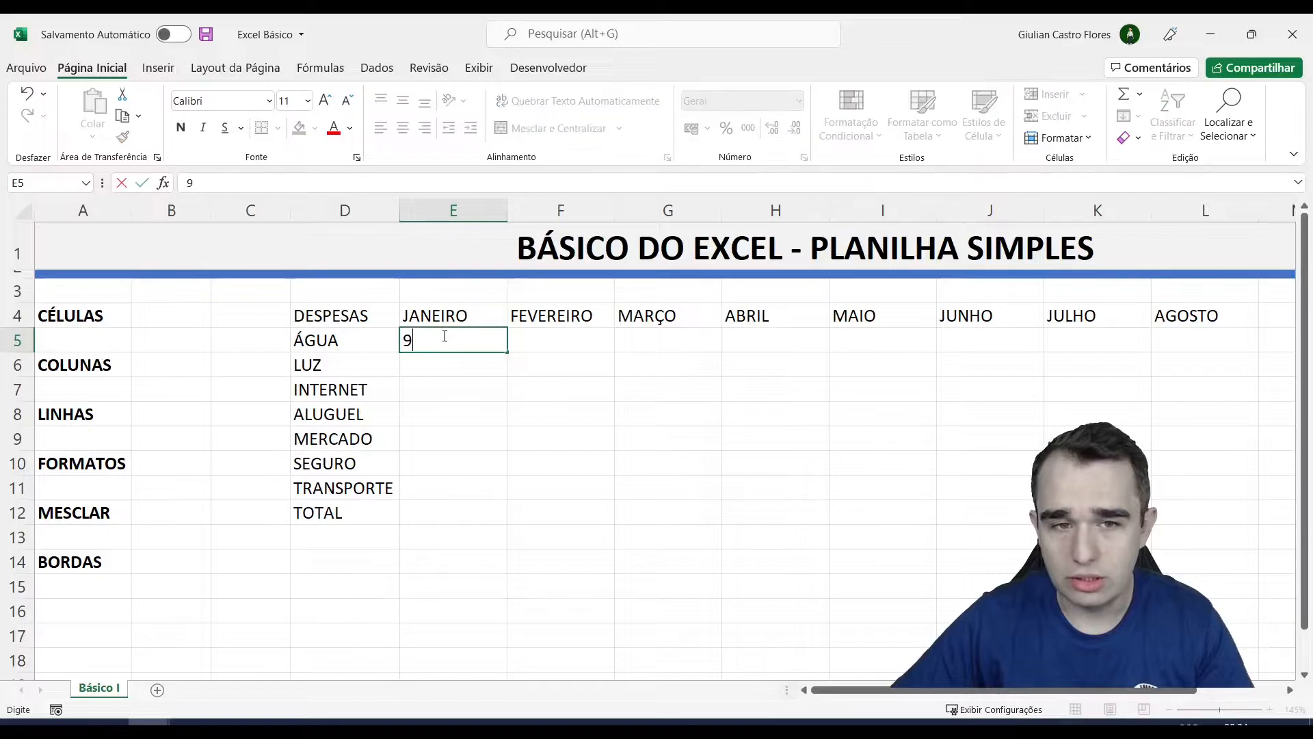
key("Return")
type("150")
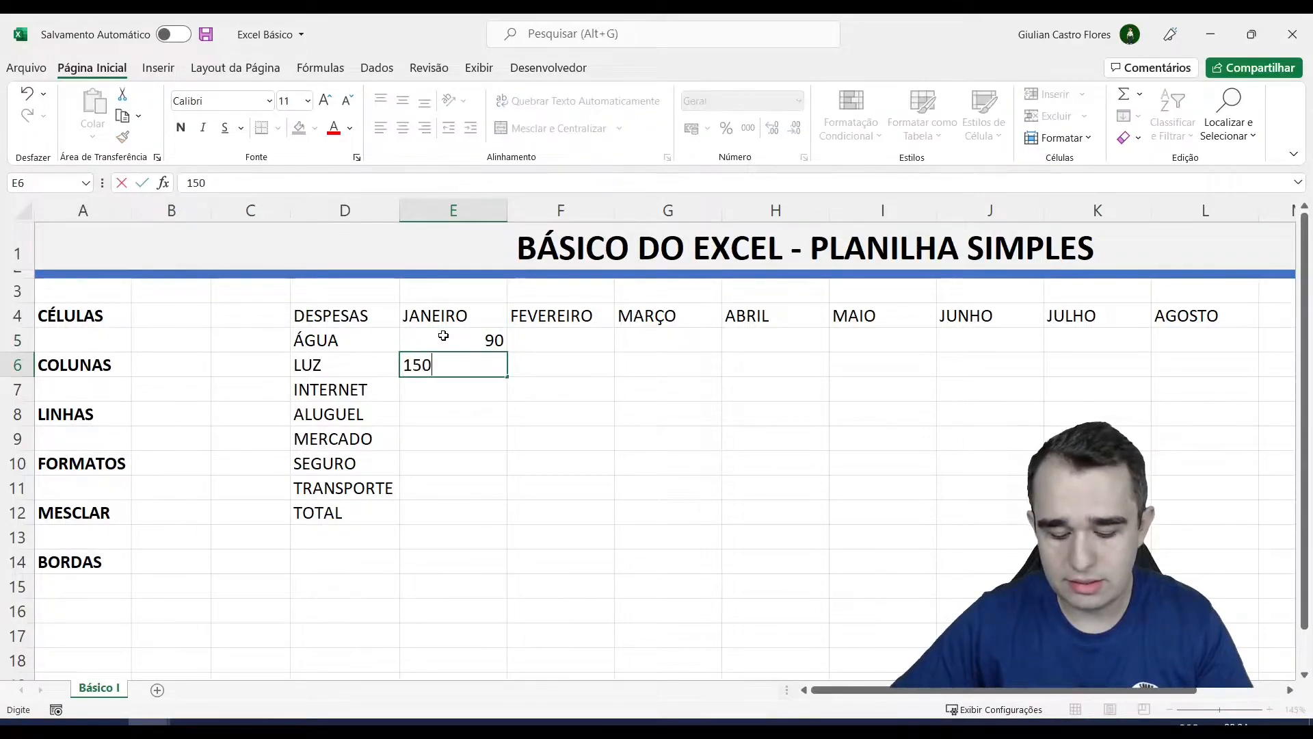
key("Return")
type("100")
key("Return")
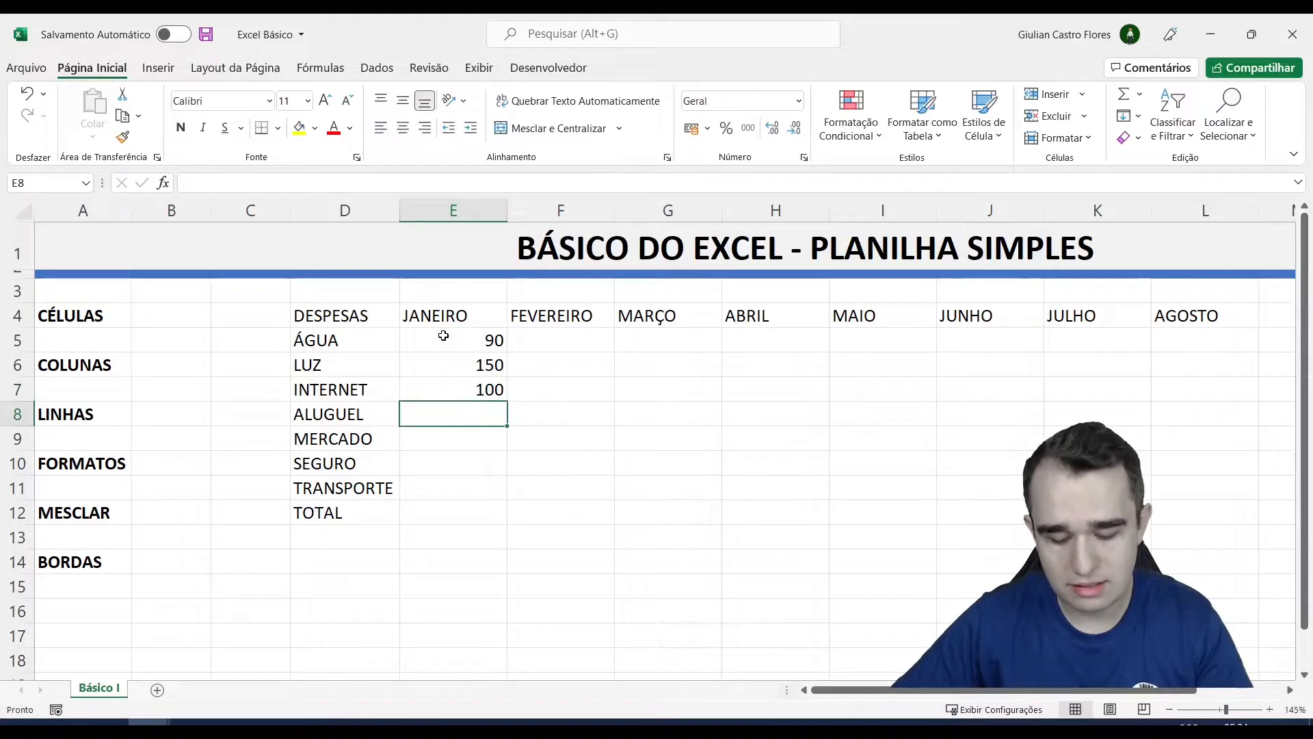
type("750")
key("Return")
type("800")
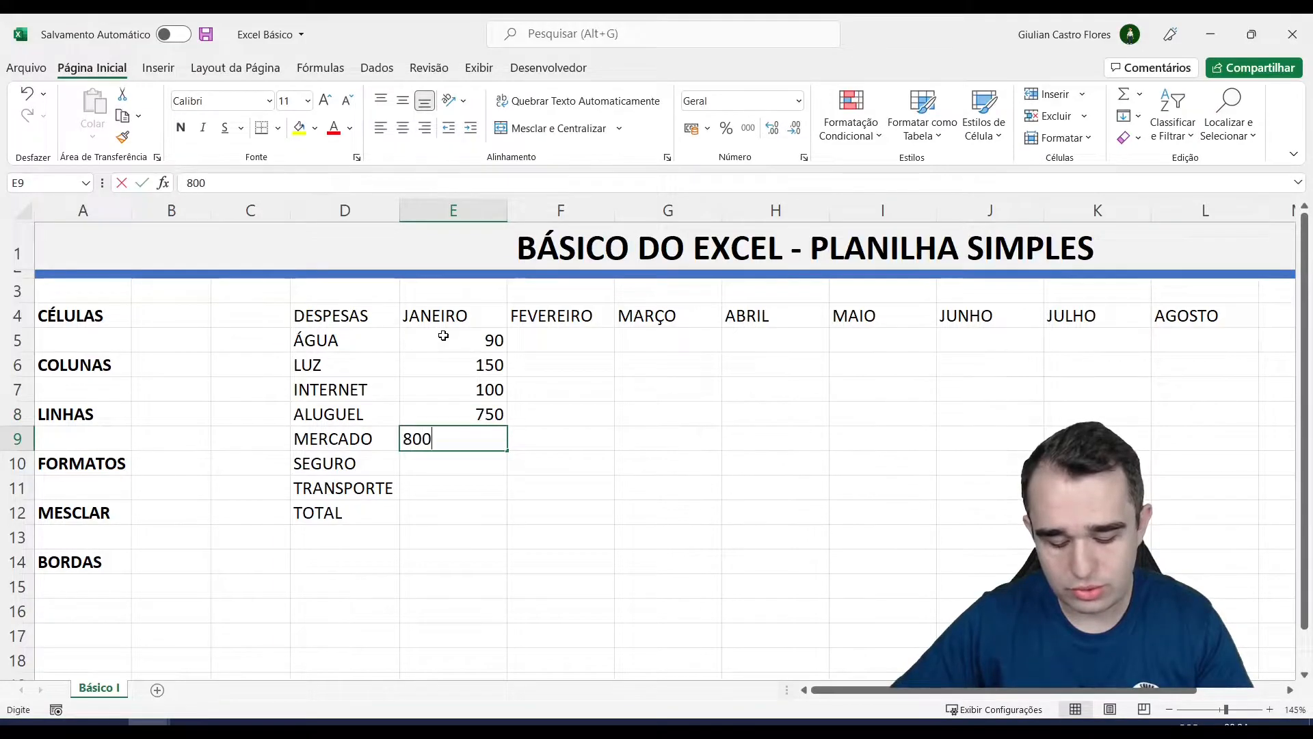
key("Return")
type("90")
key("Return")
type("300")
key("Return")
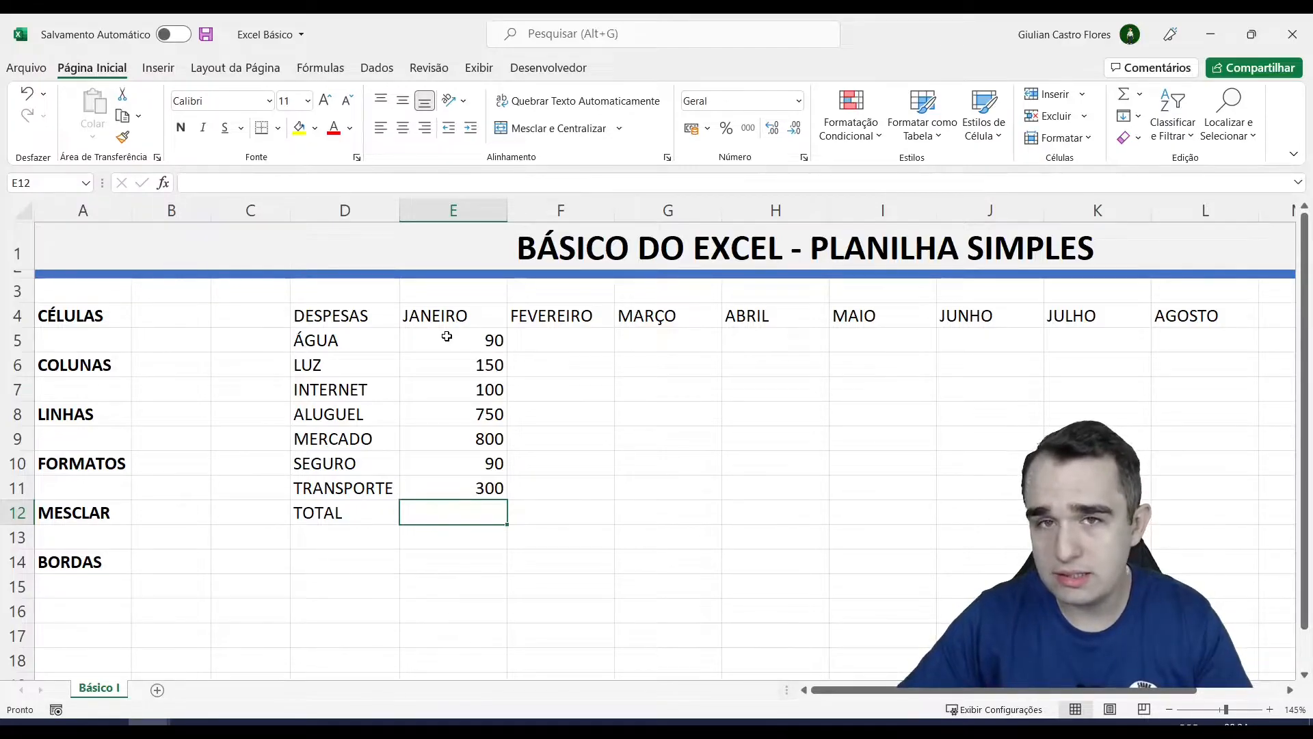
- Format the JANEIRO amounts in E5:E11 as Contábil and remove both decimal places
left_click_drag(446, 336, 476, 488)
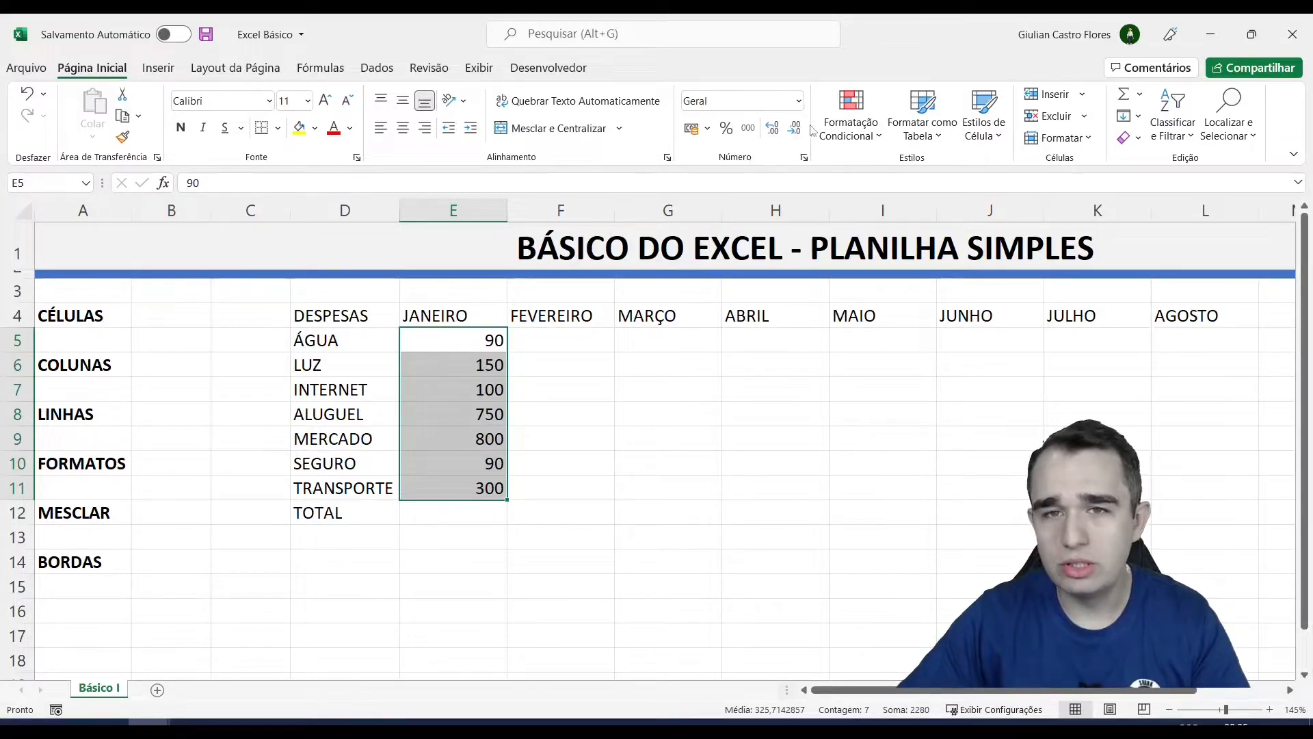
left_click(798, 102)
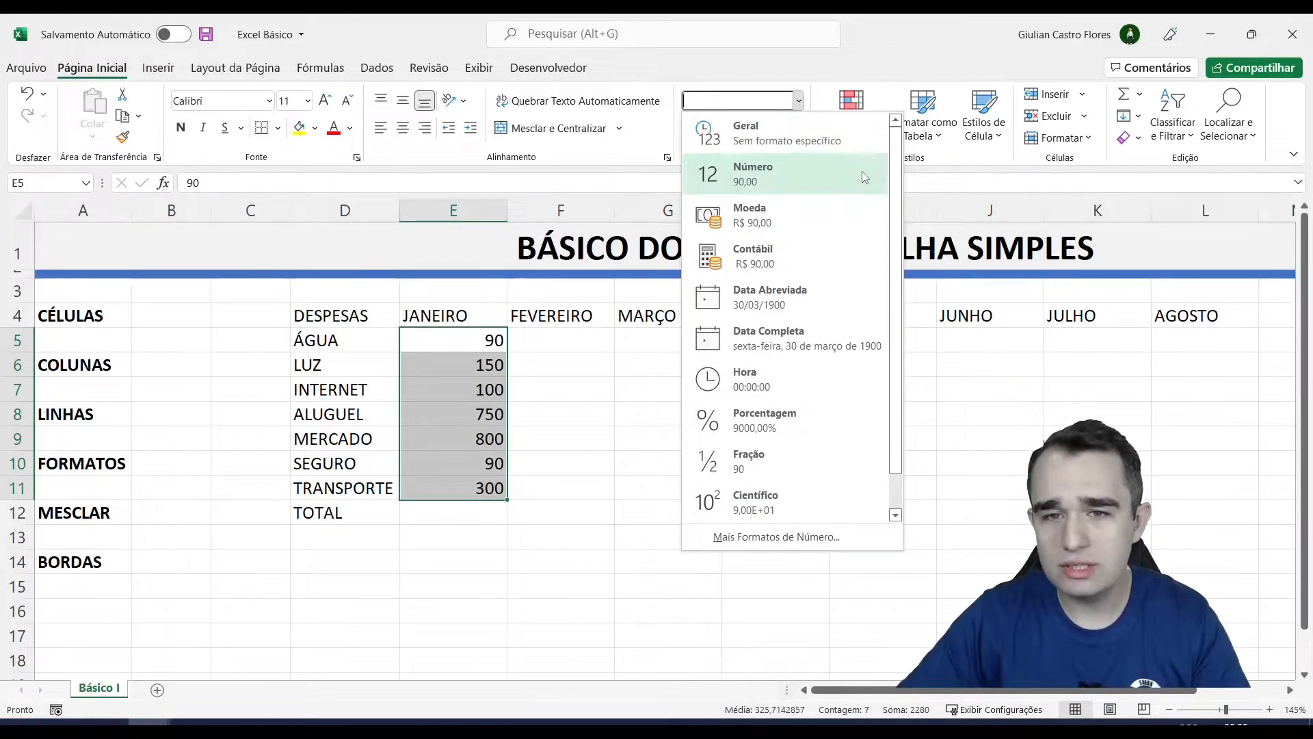
left_click(826, 258)
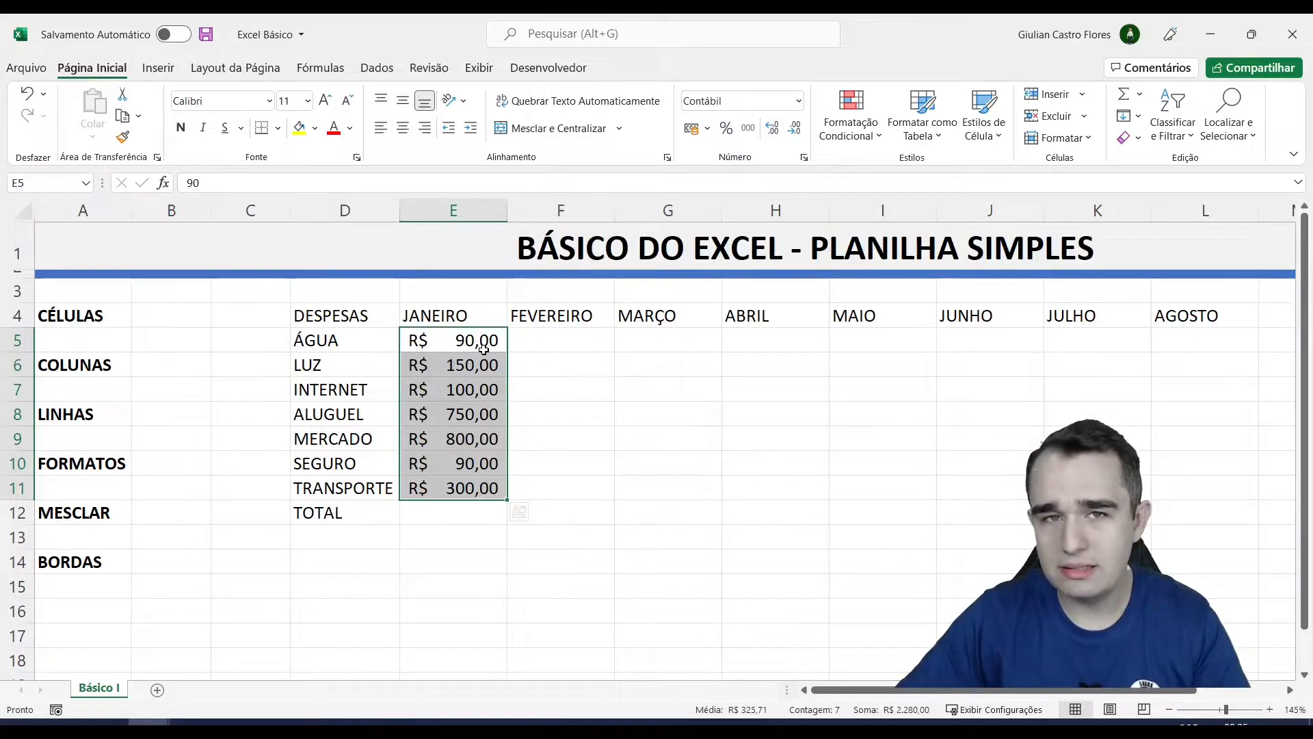
left_click(795, 129)
left_click(795, 130)
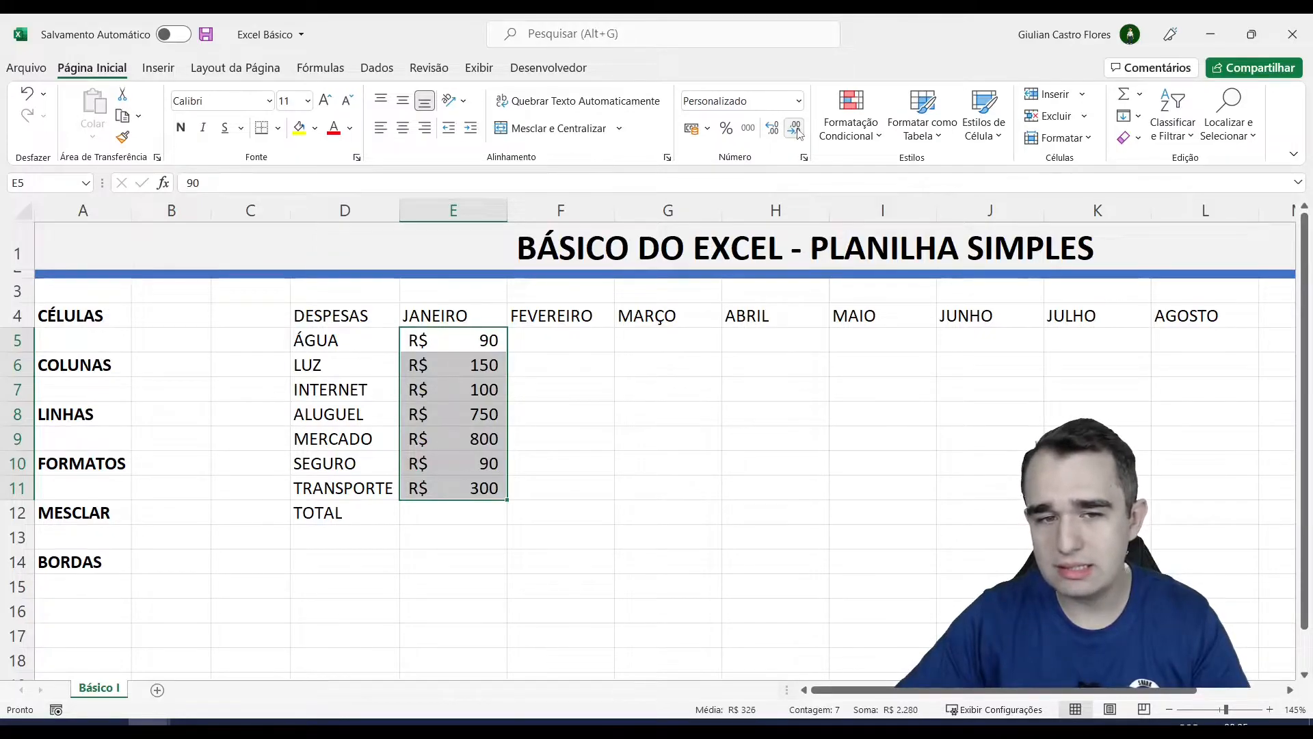
left_click(605, 418)
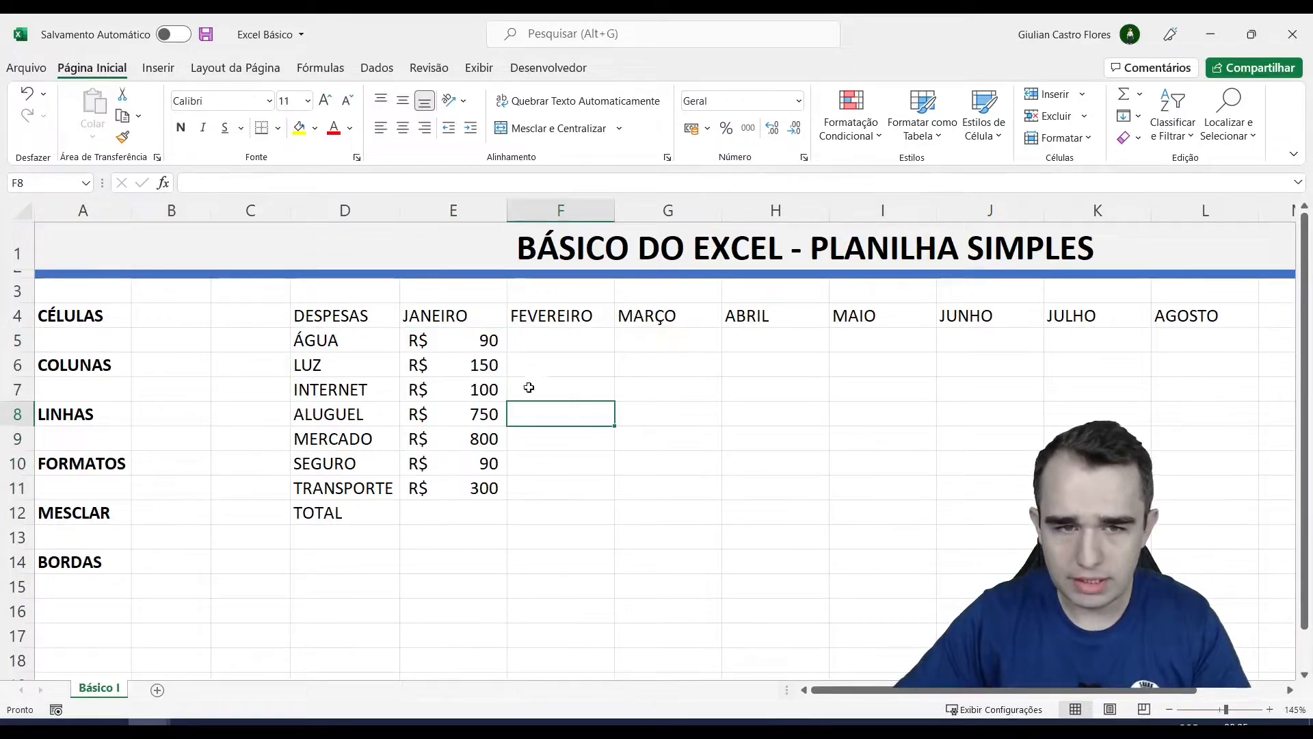
- Autofill the JANEIRO amounts in E5:E11 across the remaining months through AGOSTO in column L
left_click_drag(479, 343, 482, 483)
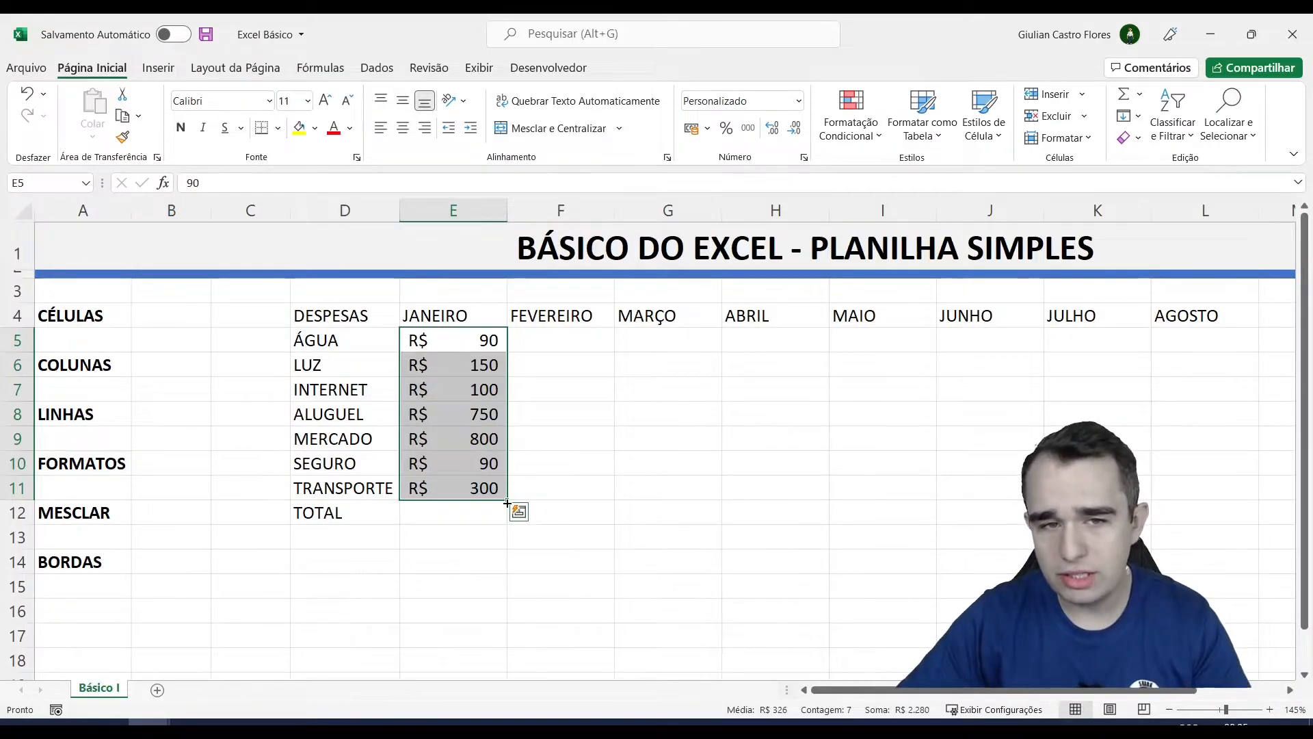
left_click_drag(507, 502, 1210, 501)
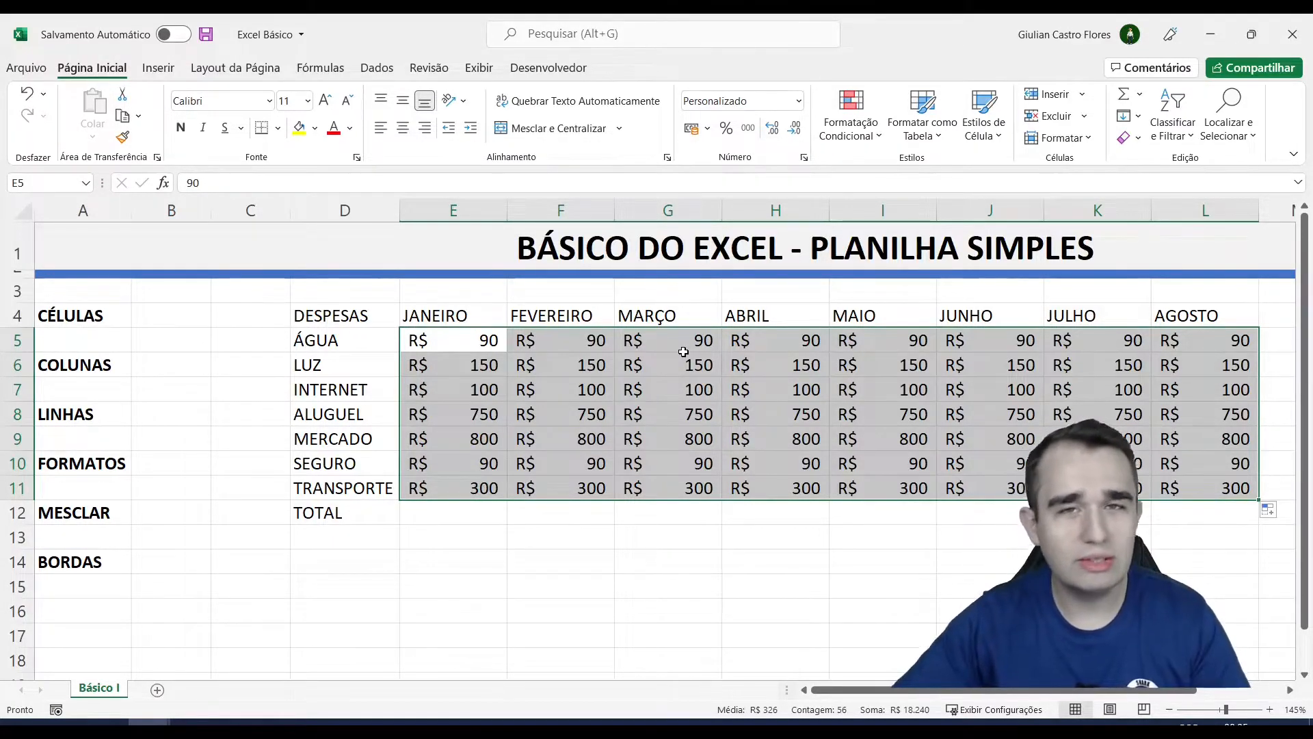
left_click(596, 482)
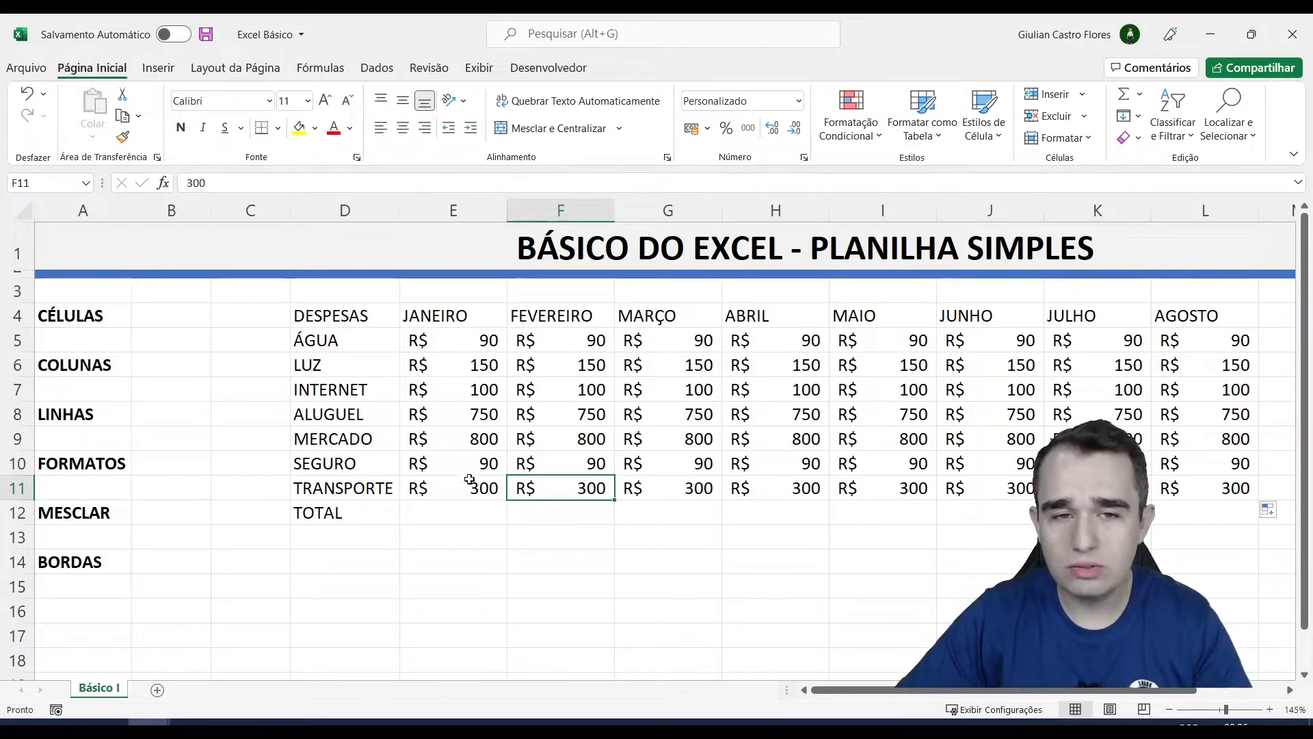
- Total the JANEIRO expenses in cell E12 with the formula =SOMA(E5:E11)
left_click(468, 514)
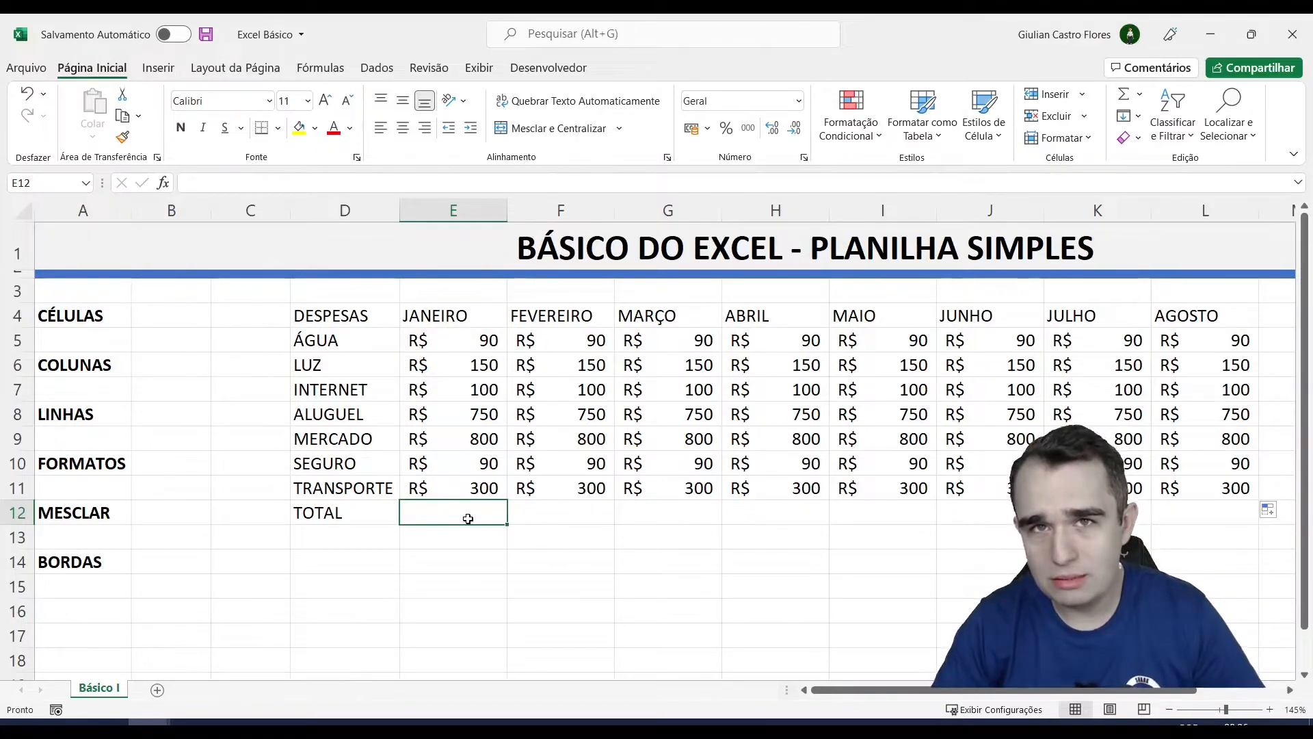
type("=")
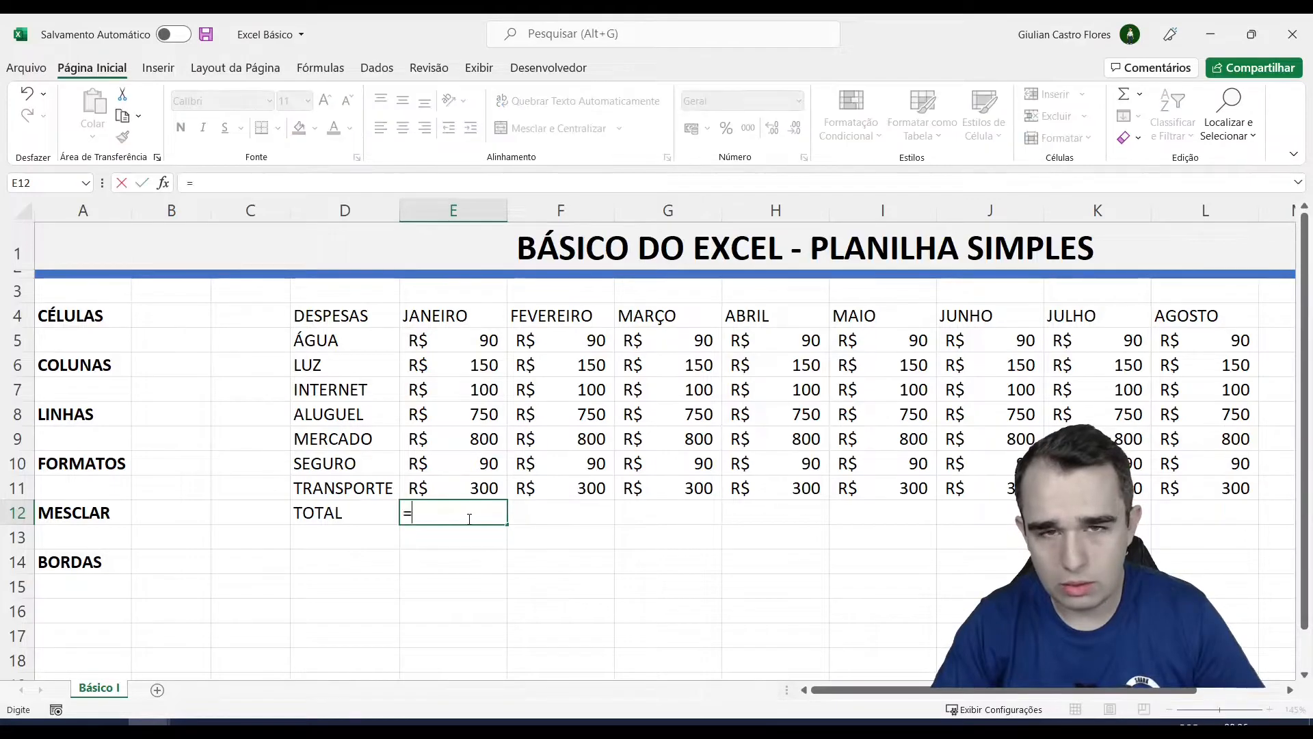
type("SOMA(")
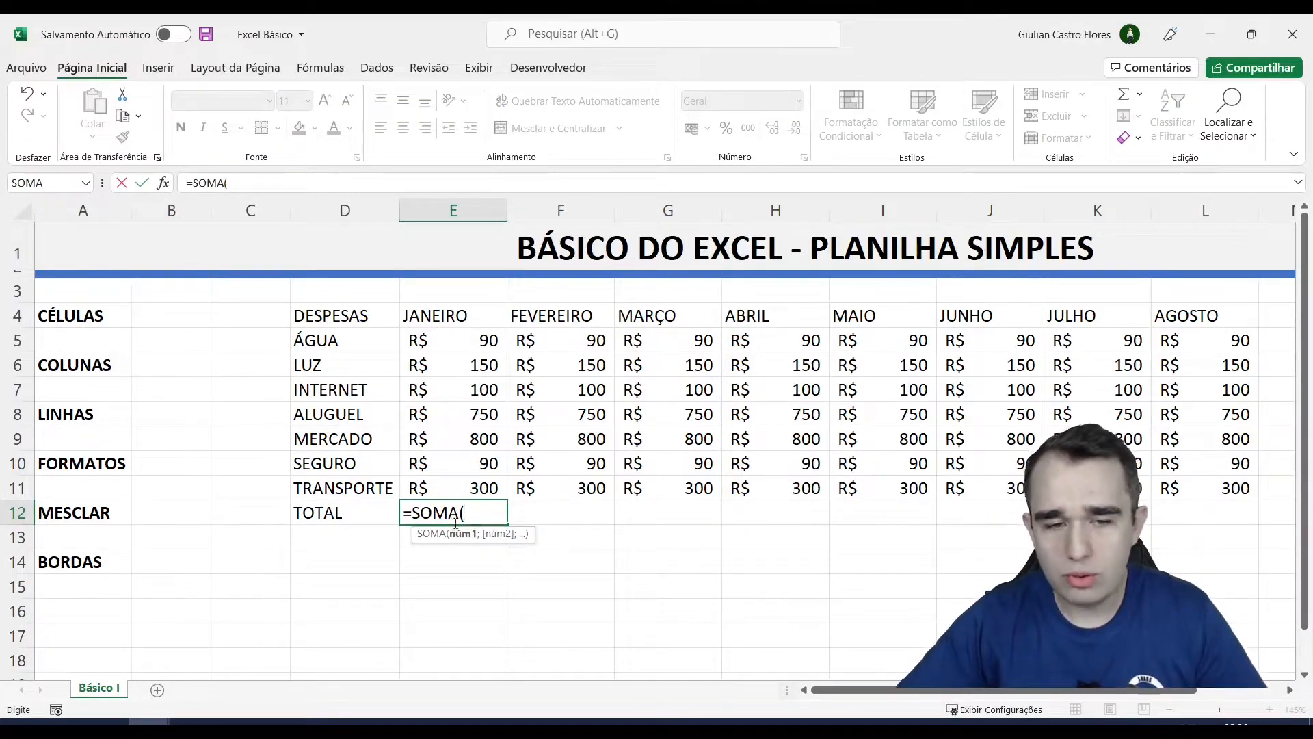
left_click_drag(413, 518, 459, 512)
left_click(467, 508)
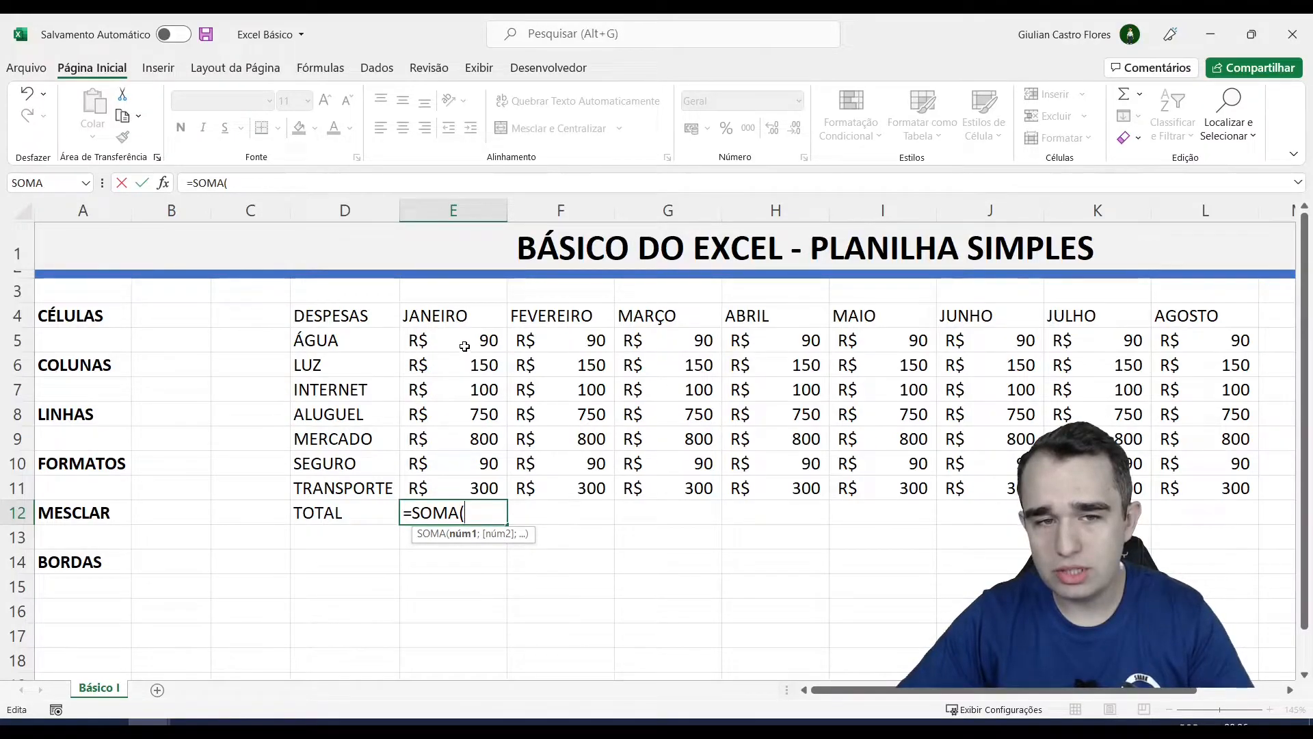
left_click_drag(465, 345, 477, 492)
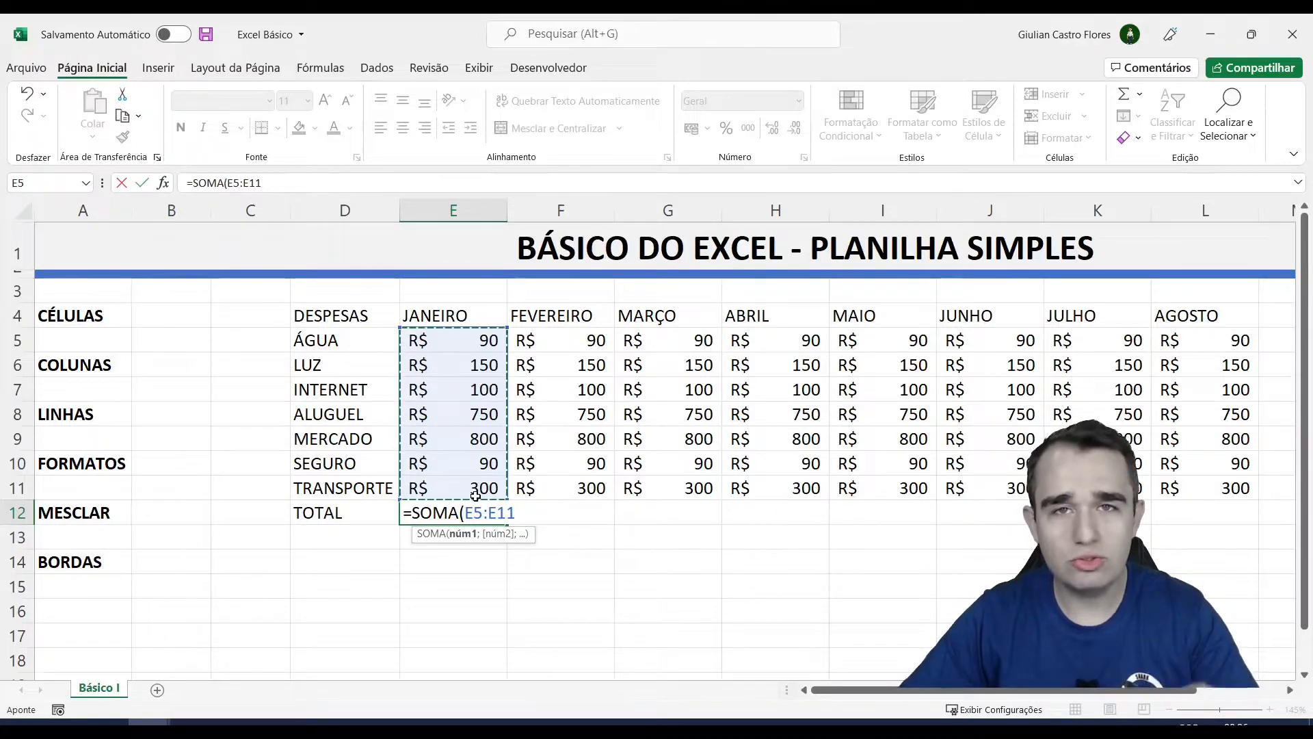
key("Return")
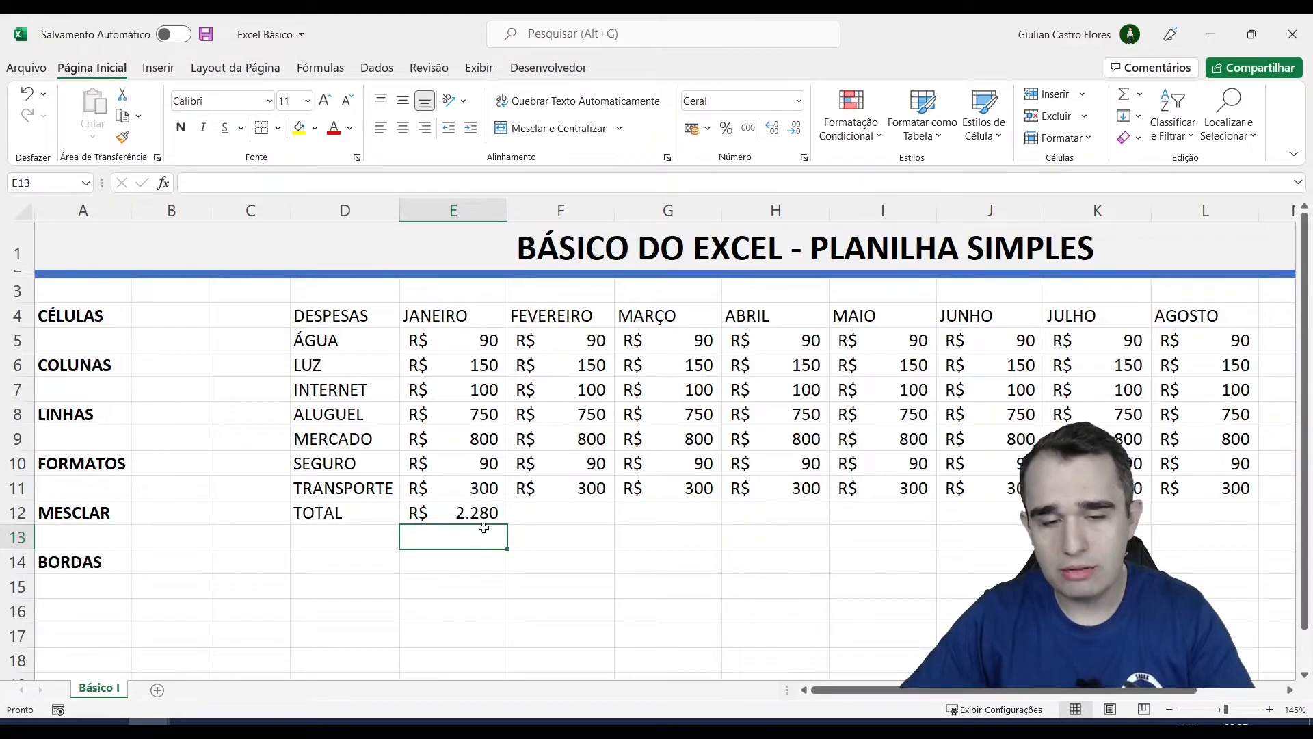
- Replace the total in E12 with the cell-by-cell addition =E5+E6+E7+E8+E9+E10+E11
left_click(481, 514)
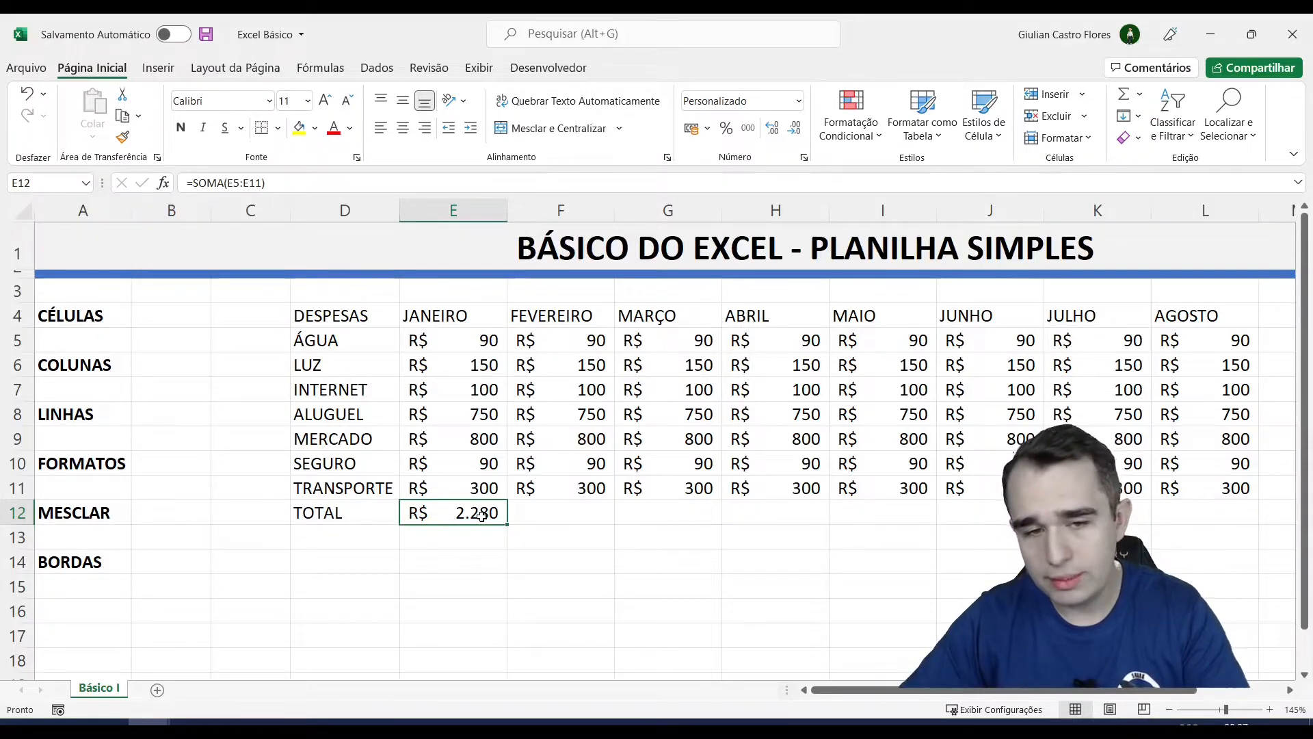
type("=")
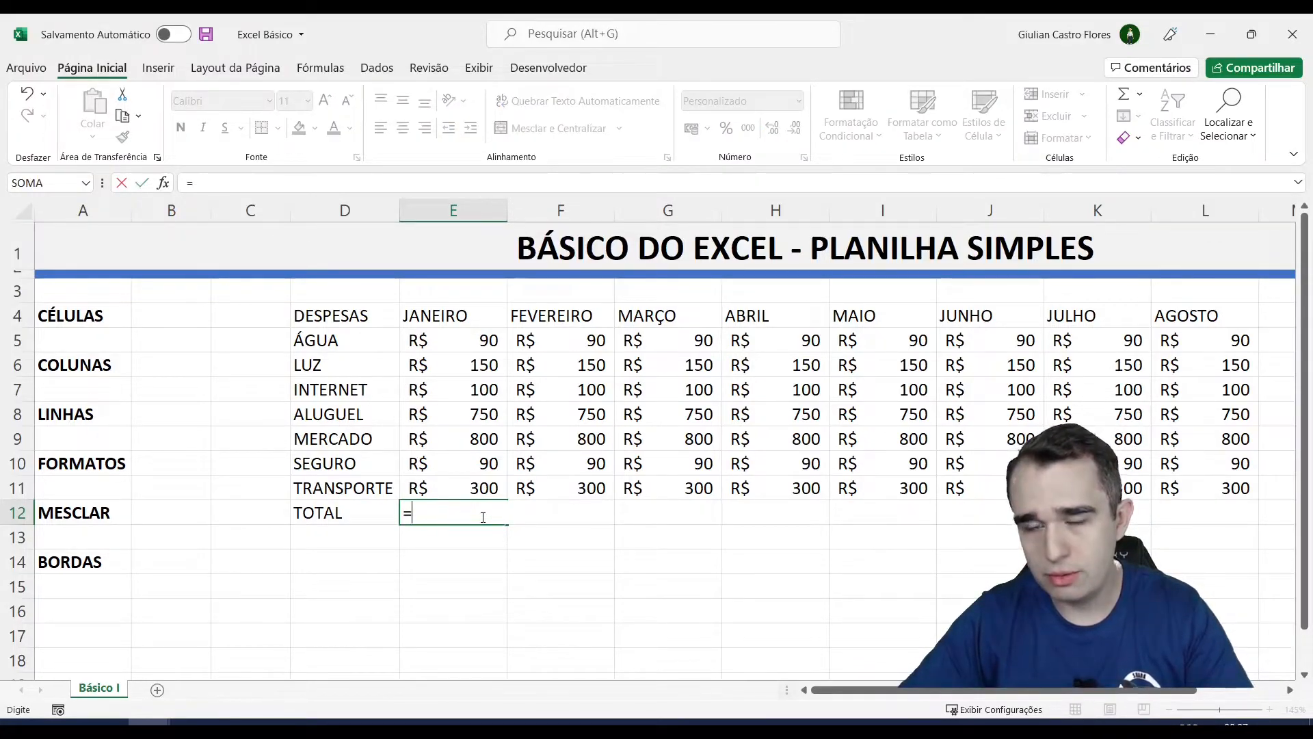
left_click(484, 342)
type("+")
left_click(467, 374)
type("+")
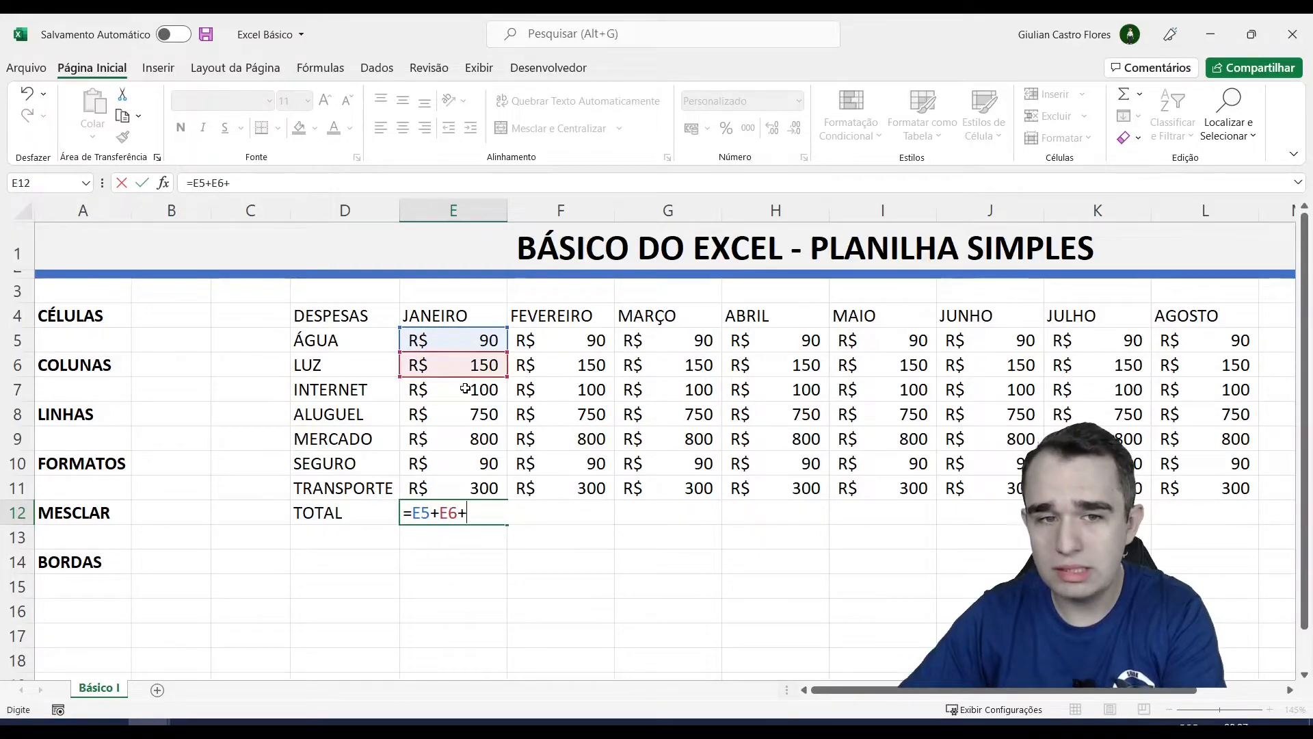
left_click(467, 393)
type("+")
left_click(470, 414)
type("+")
left_click(470, 438)
type("+")
left_click(471, 463)
type("+")
left_click(471, 487)
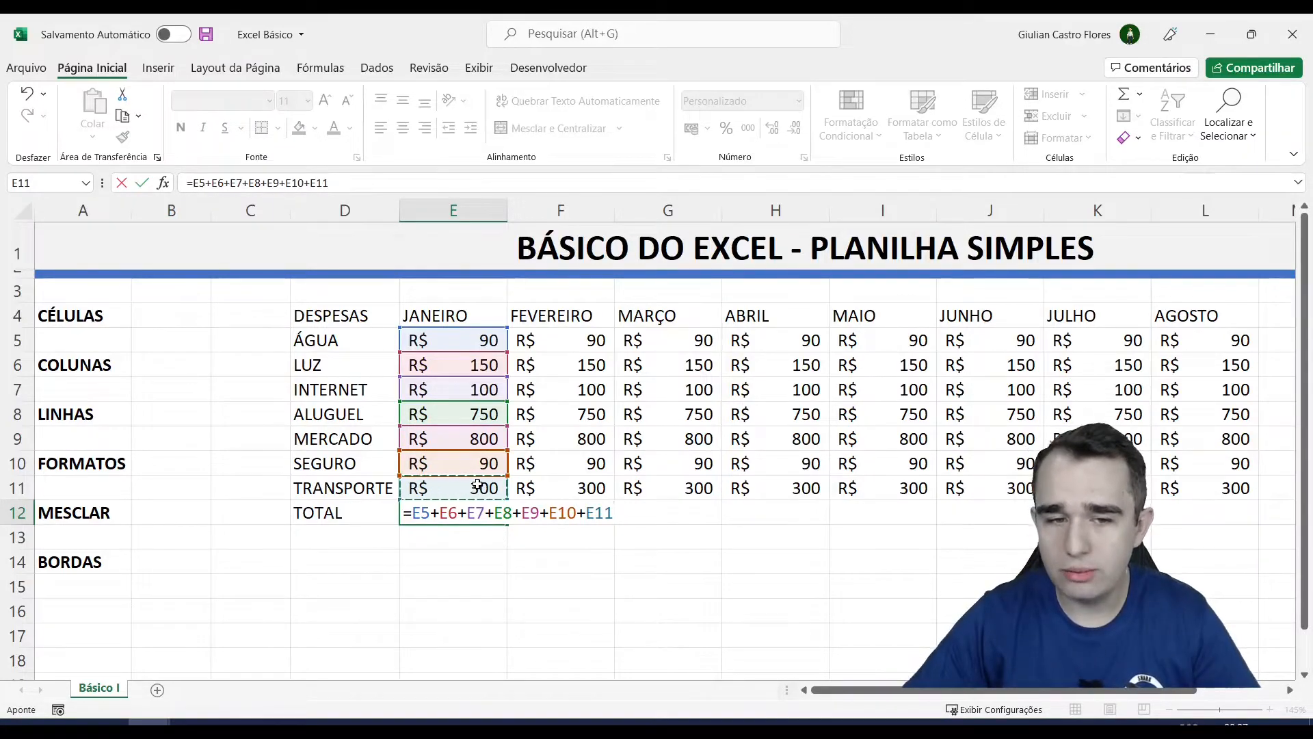
key("Return")
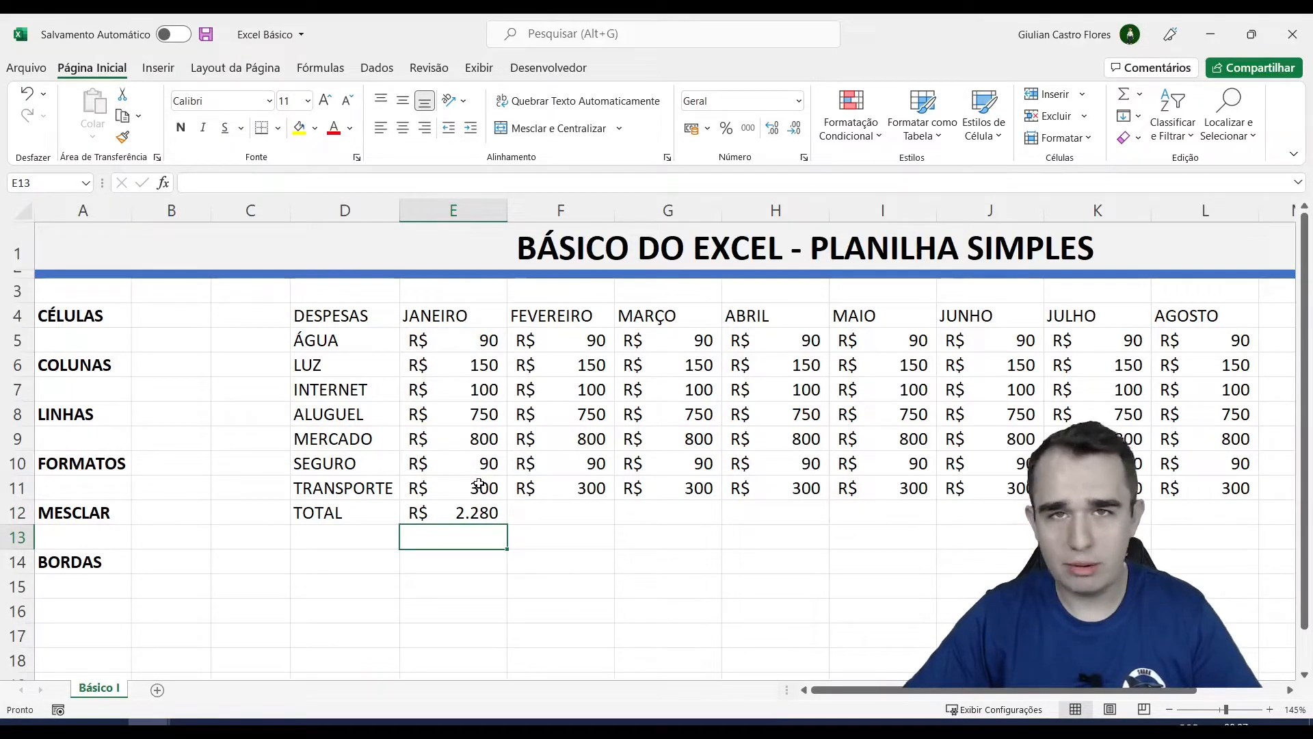
- Autofill the TOTAL formula from E12 across row 12 through AGOSTO in L12
left_click(492, 516)
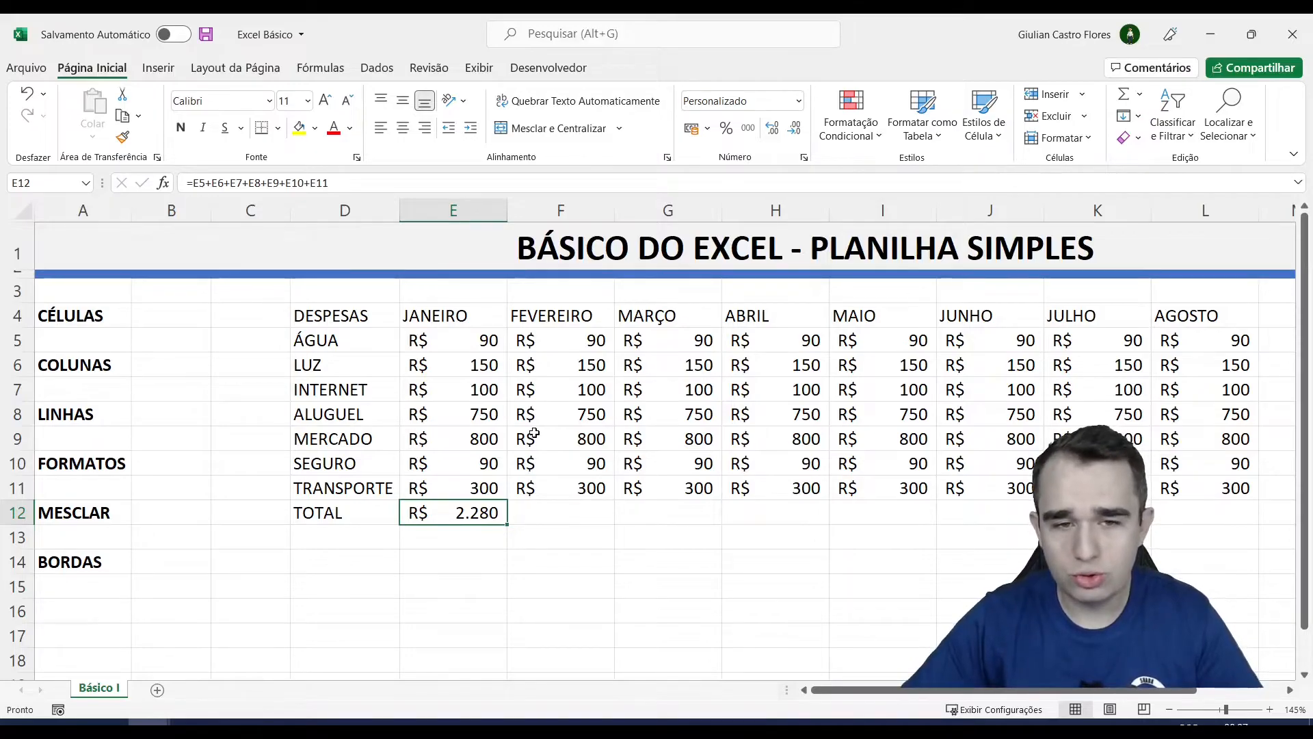
left_click_drag(489, 340, 488, 493)
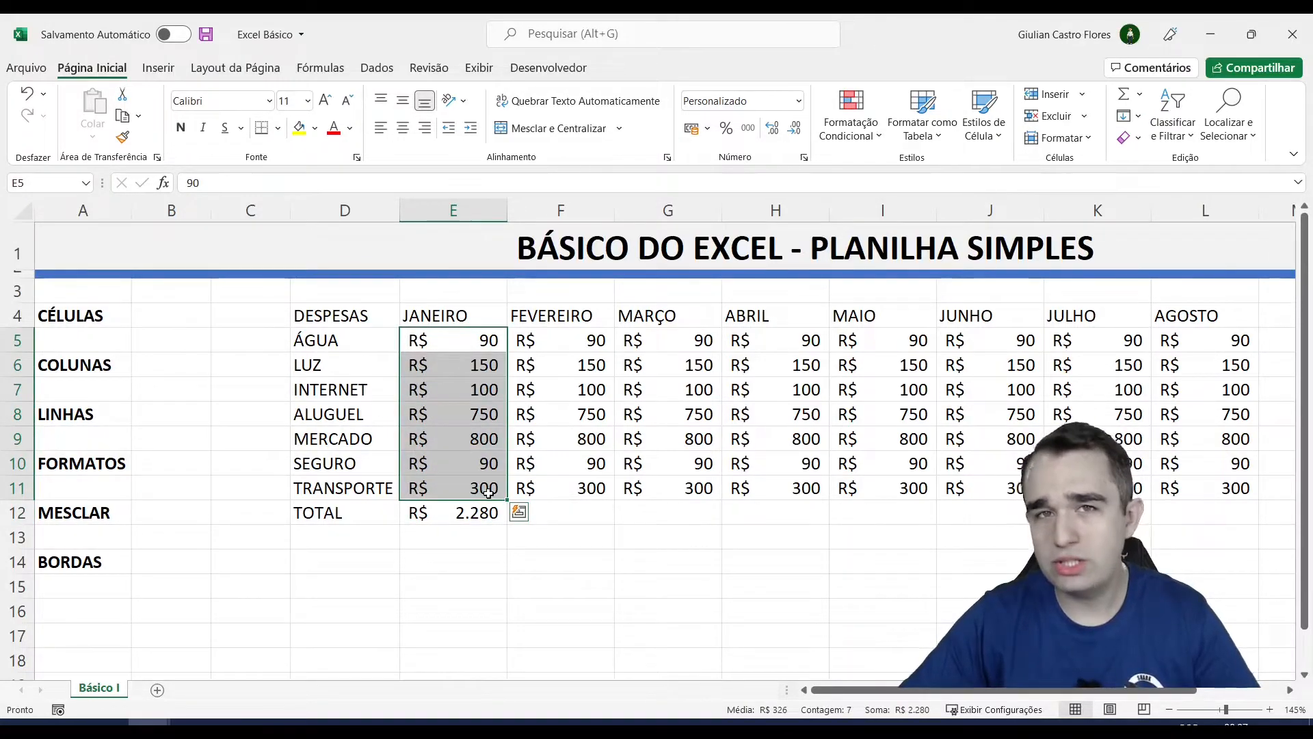
left_click(483, 514)
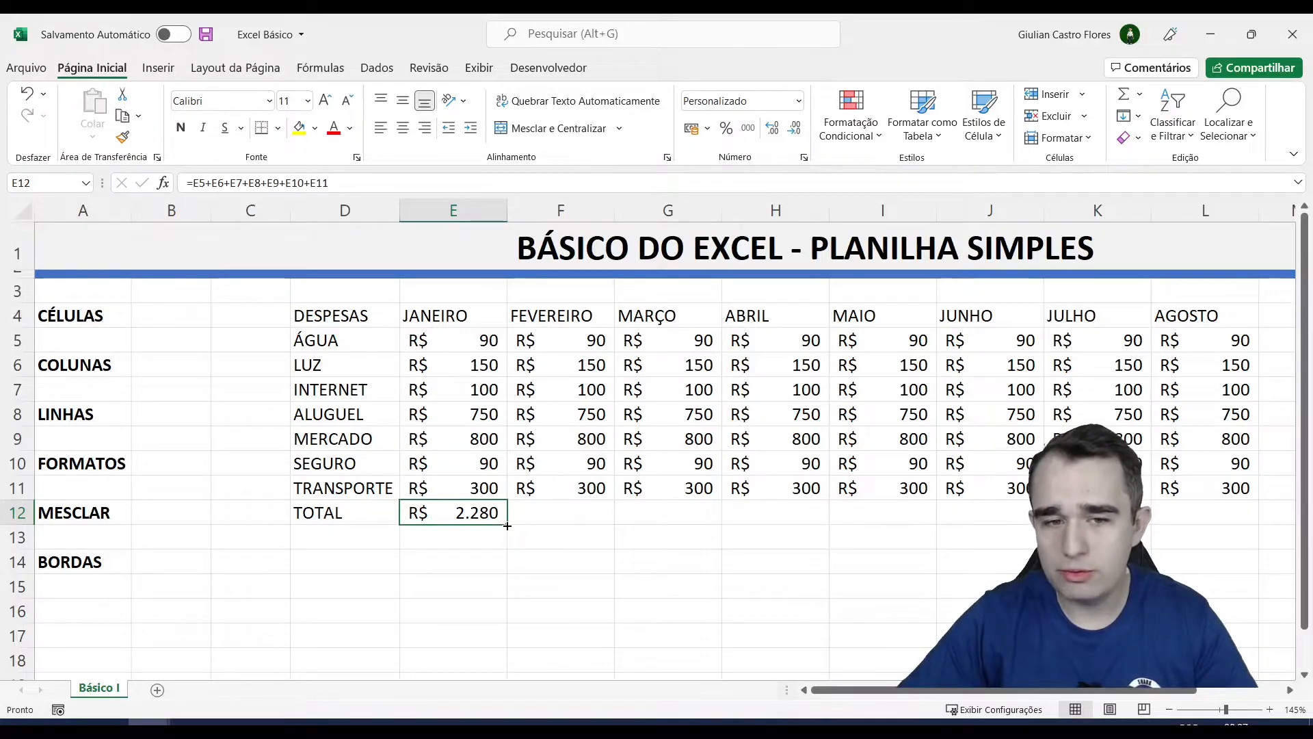
left_click_drag(506, 525, 1222, 543)
- Examine which cells the TOTAL formulas in E12, F12 and G12 reference, leaving the formulas as they are
double_click(495, 513)
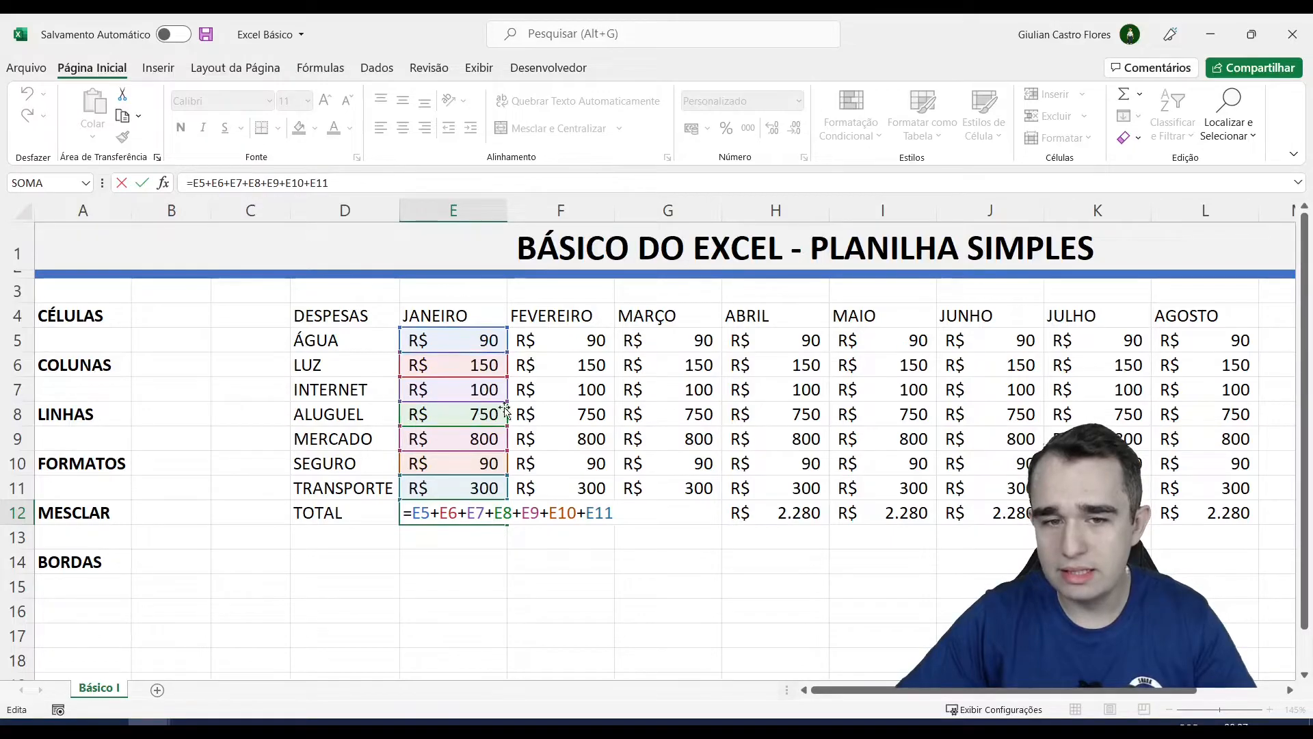
key("Escape")
double_click(567, 515)
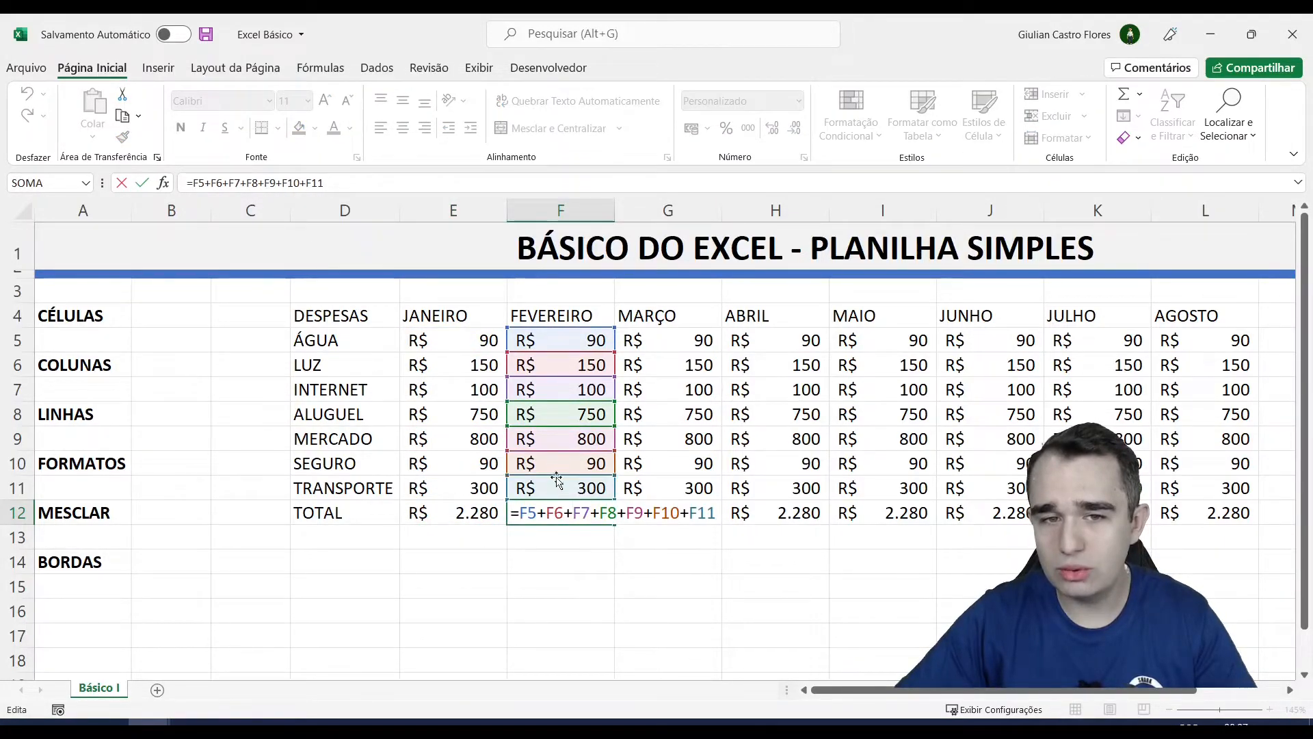
key("Escape")
left_click(651, 506)
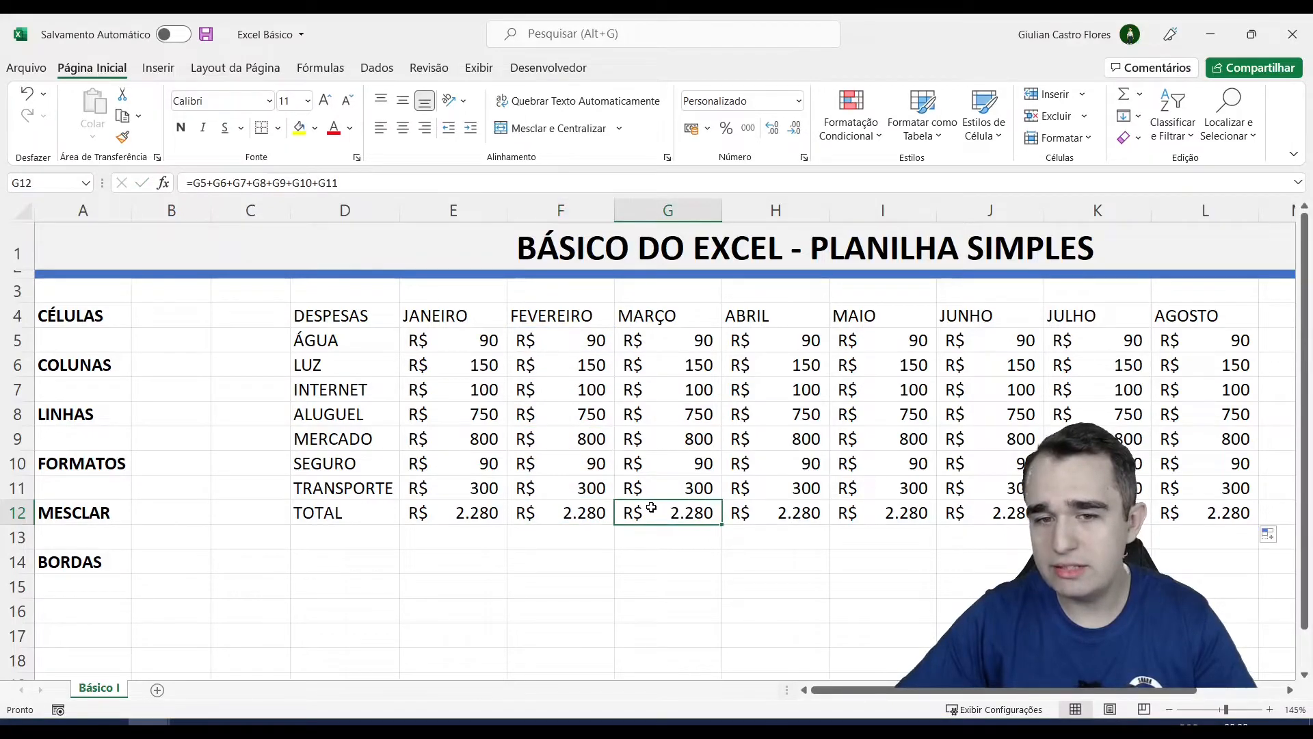
double_click(665, 512)
key("Escape")
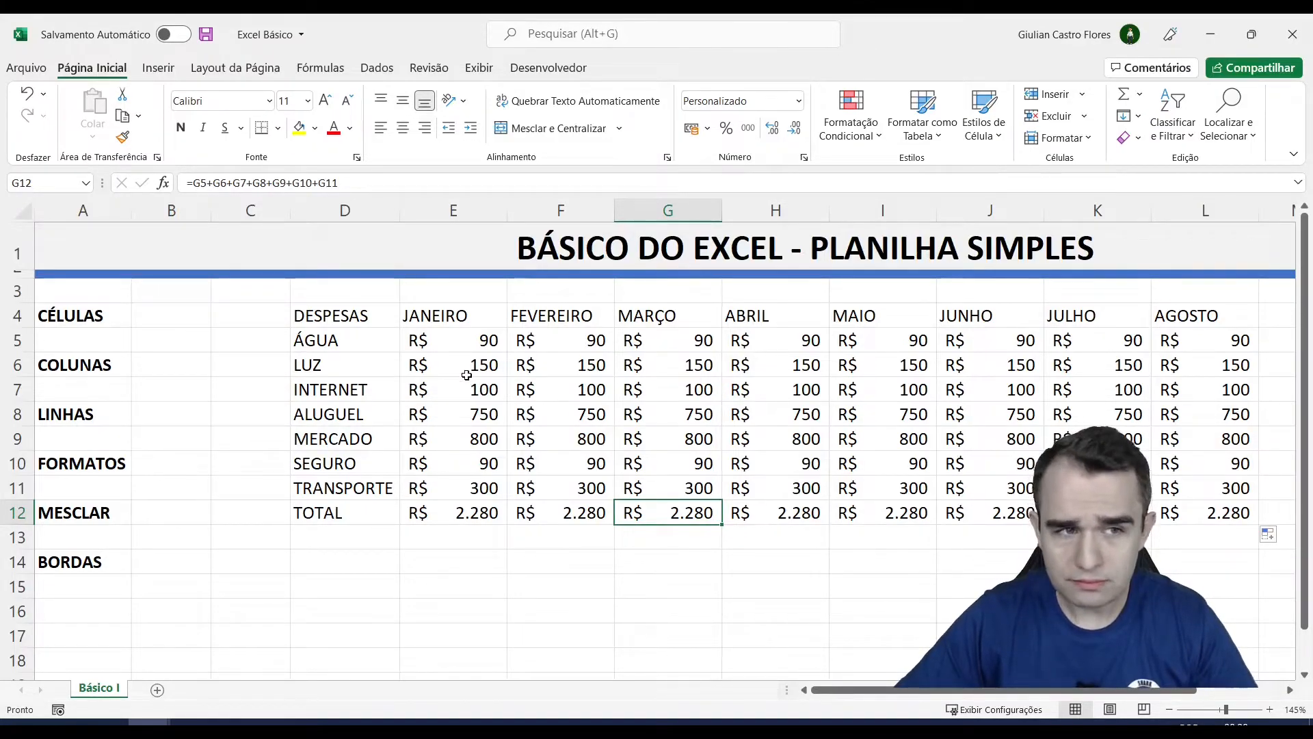
- Insert a blank row above the DESPESAS and month heading row at row 4
right_click(15, 315)
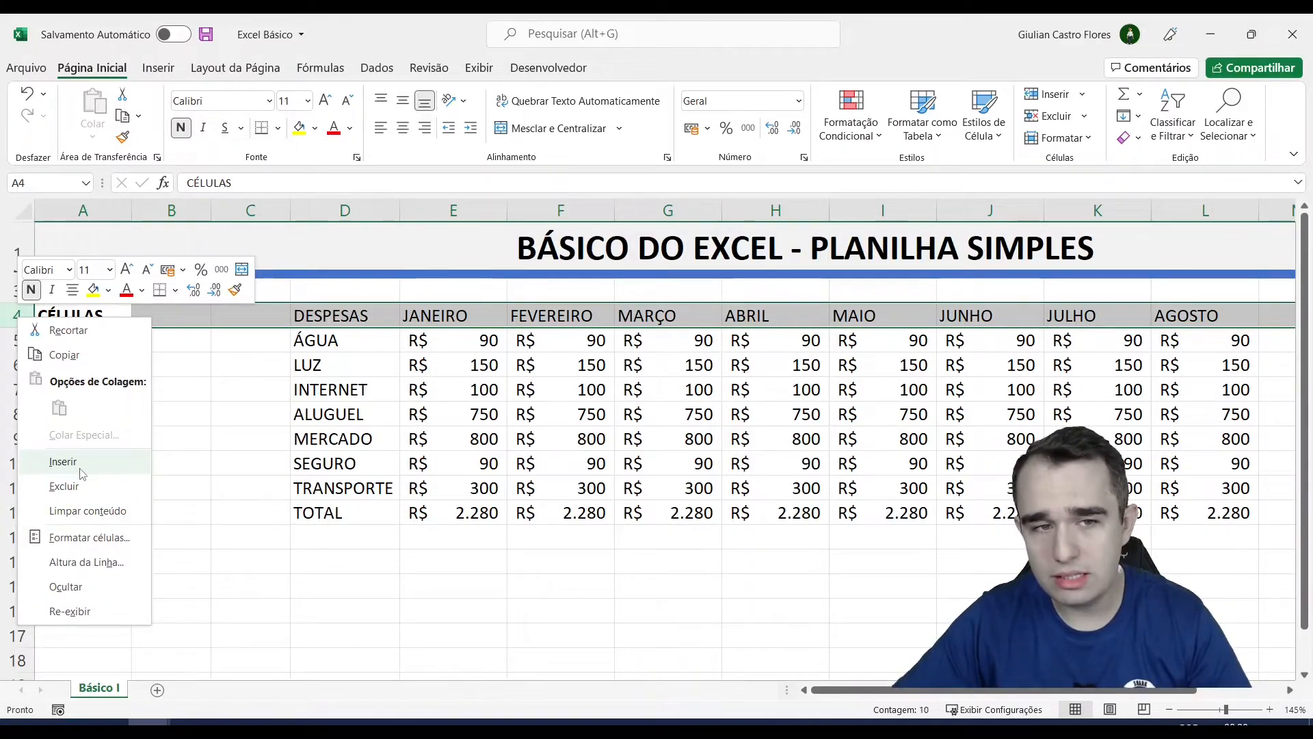
left_click(63, 461)
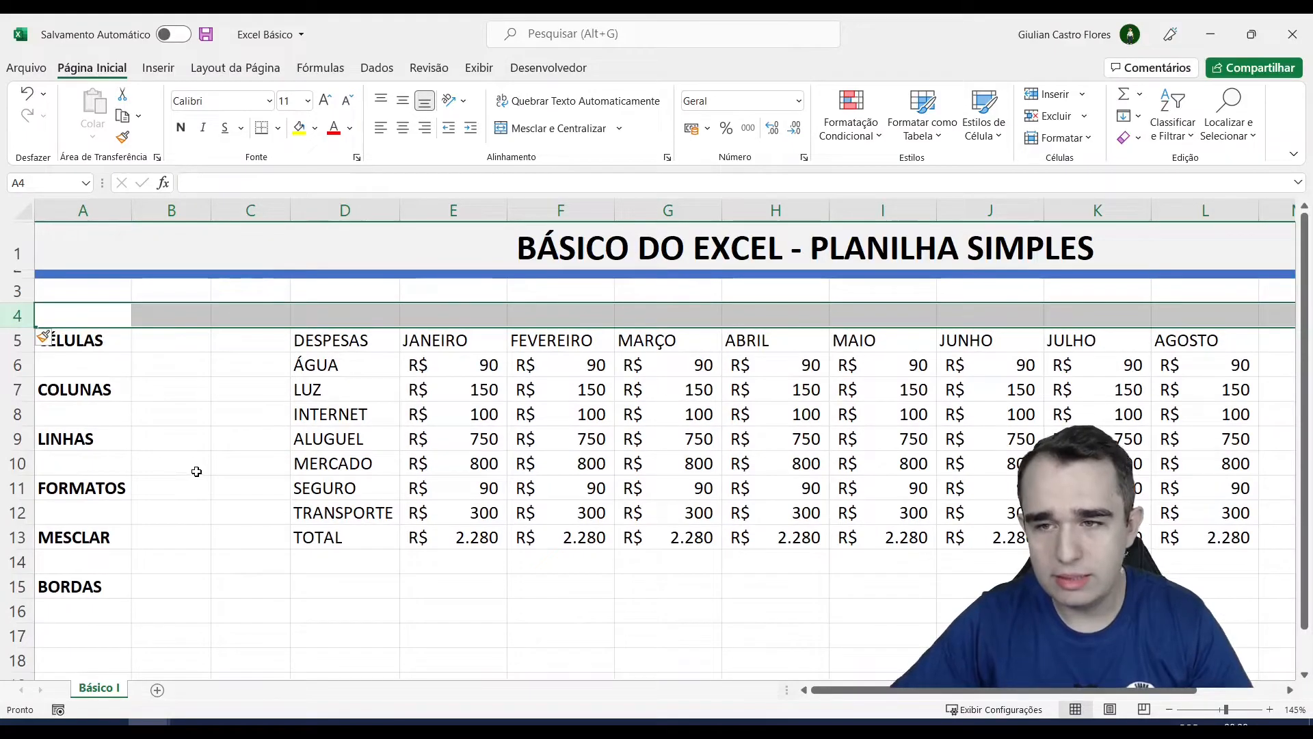
- Merge and center the blank cells D4 through L4 above the DESPESAS and month headings
left_click(318, 436)
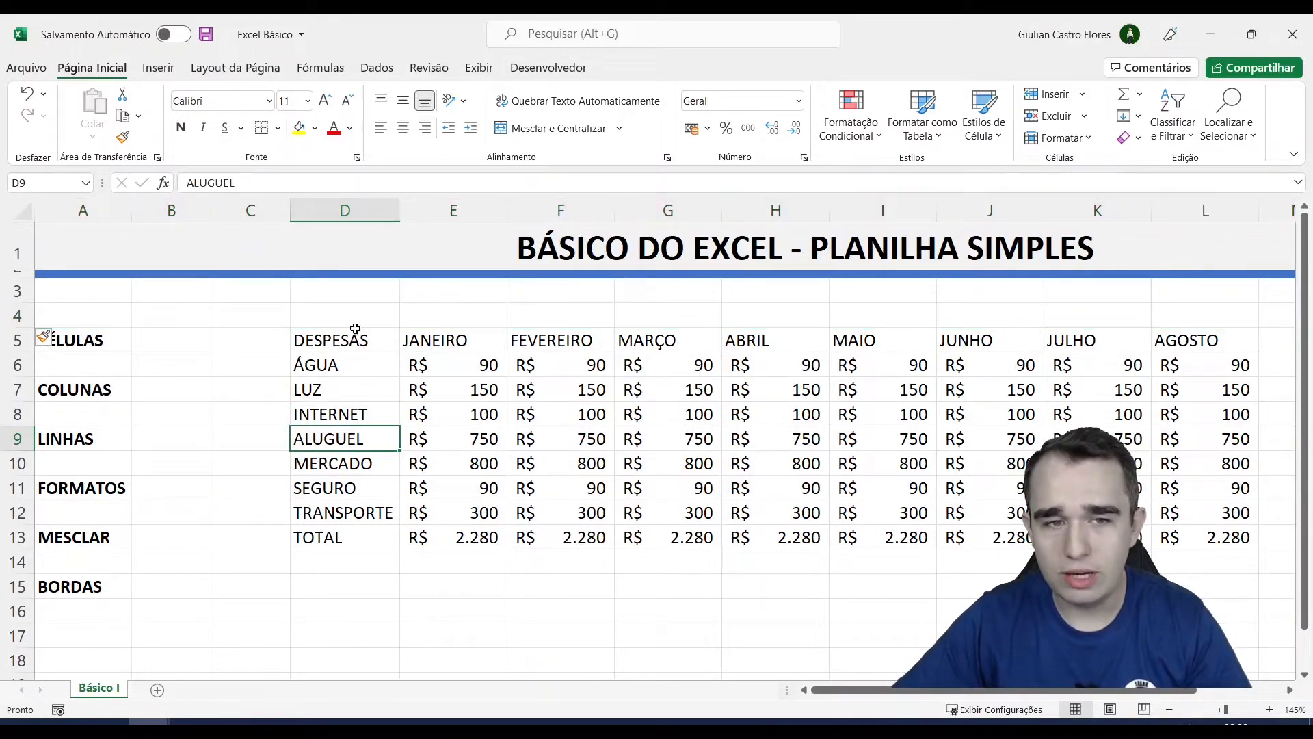
left_click_drag(353, 316, 1174, 324)
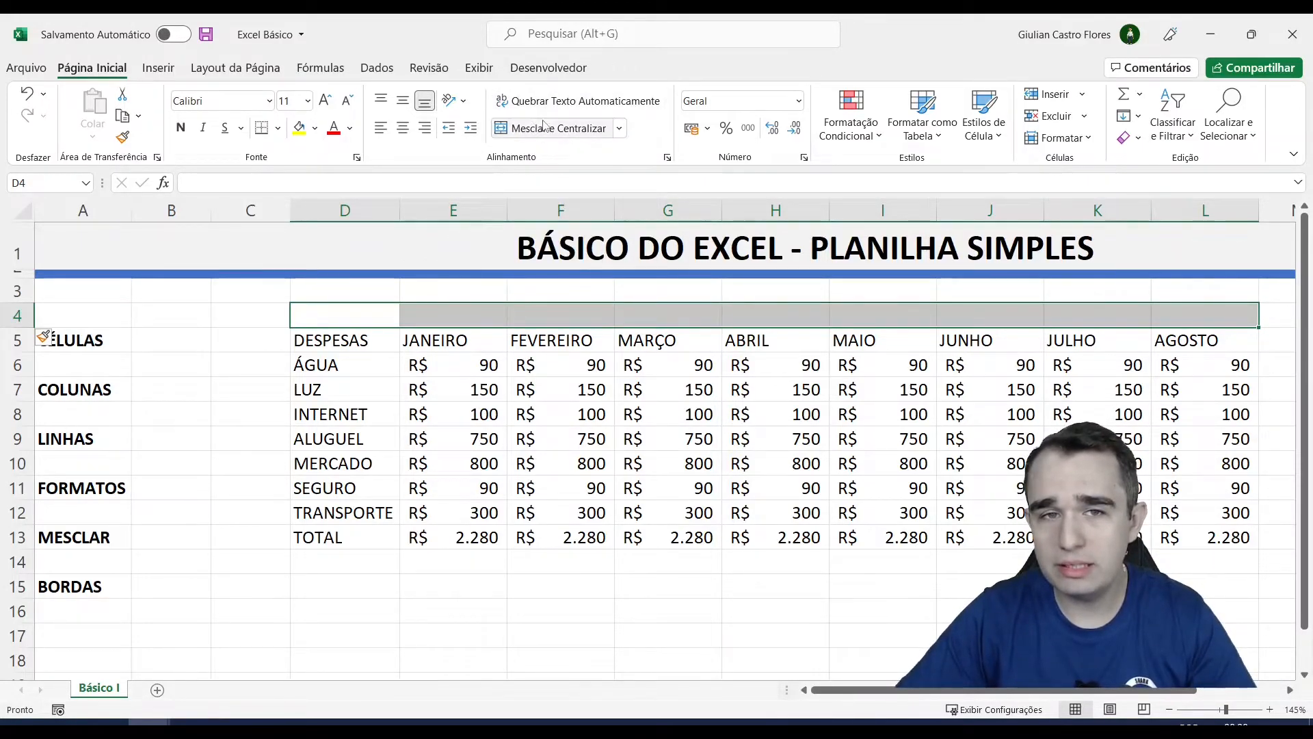
left_click_drag(366, 308, 1228, 321)
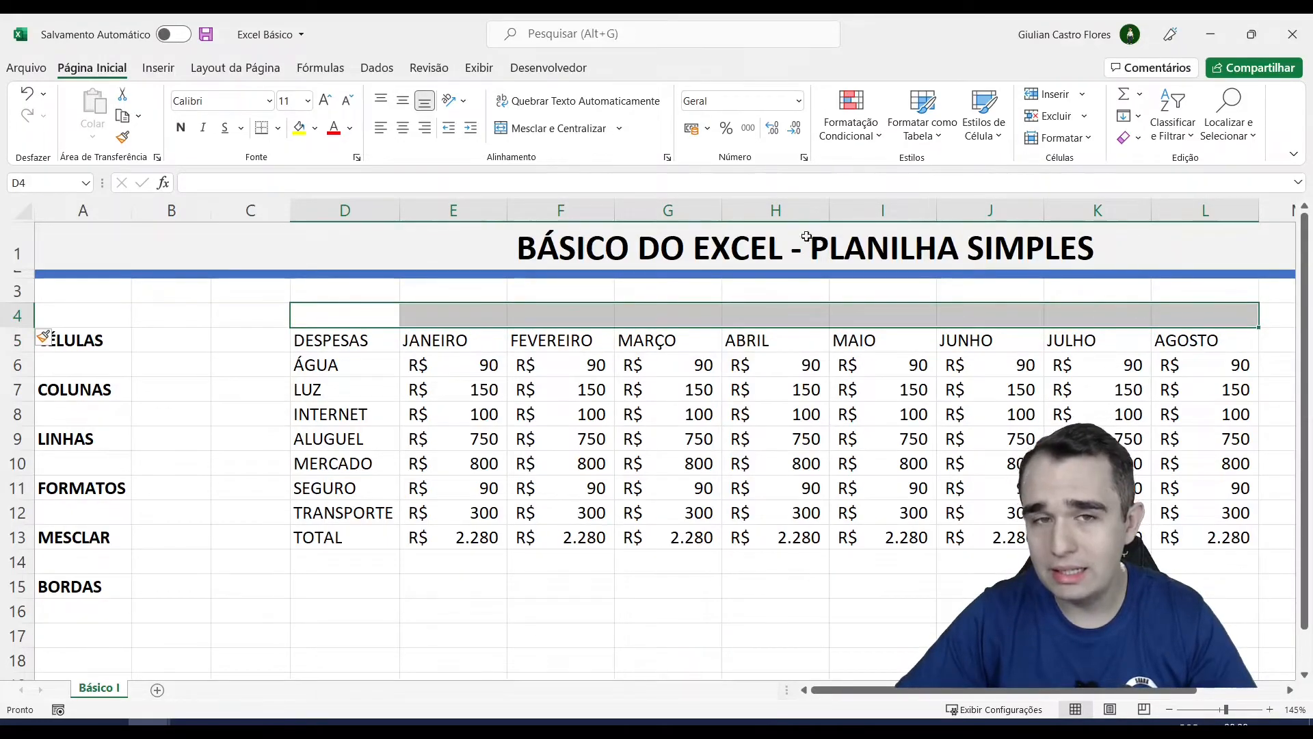
left_click(584, 131)
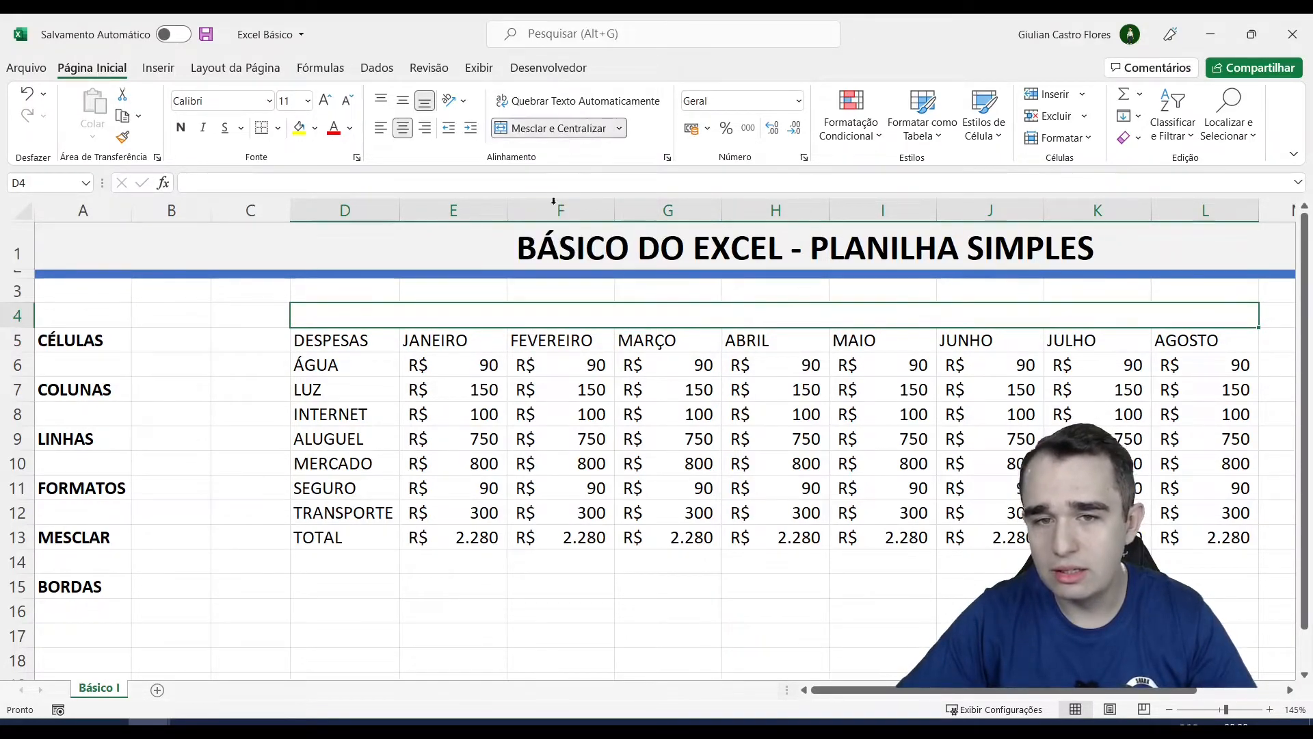
left_click(561, 389)
- Enter the table title DESPESAS DA FAMÍLIA in the merged cell of row 4
left_click(526, 319)
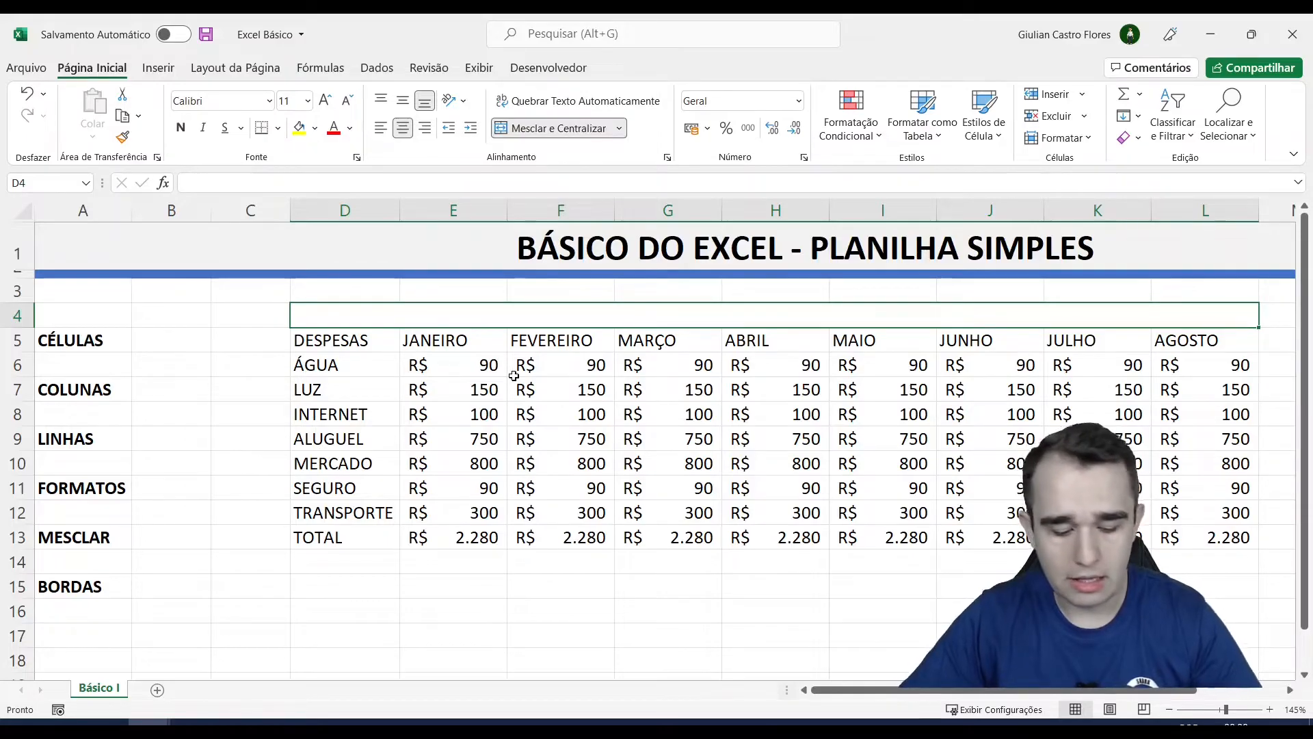
type("DE")
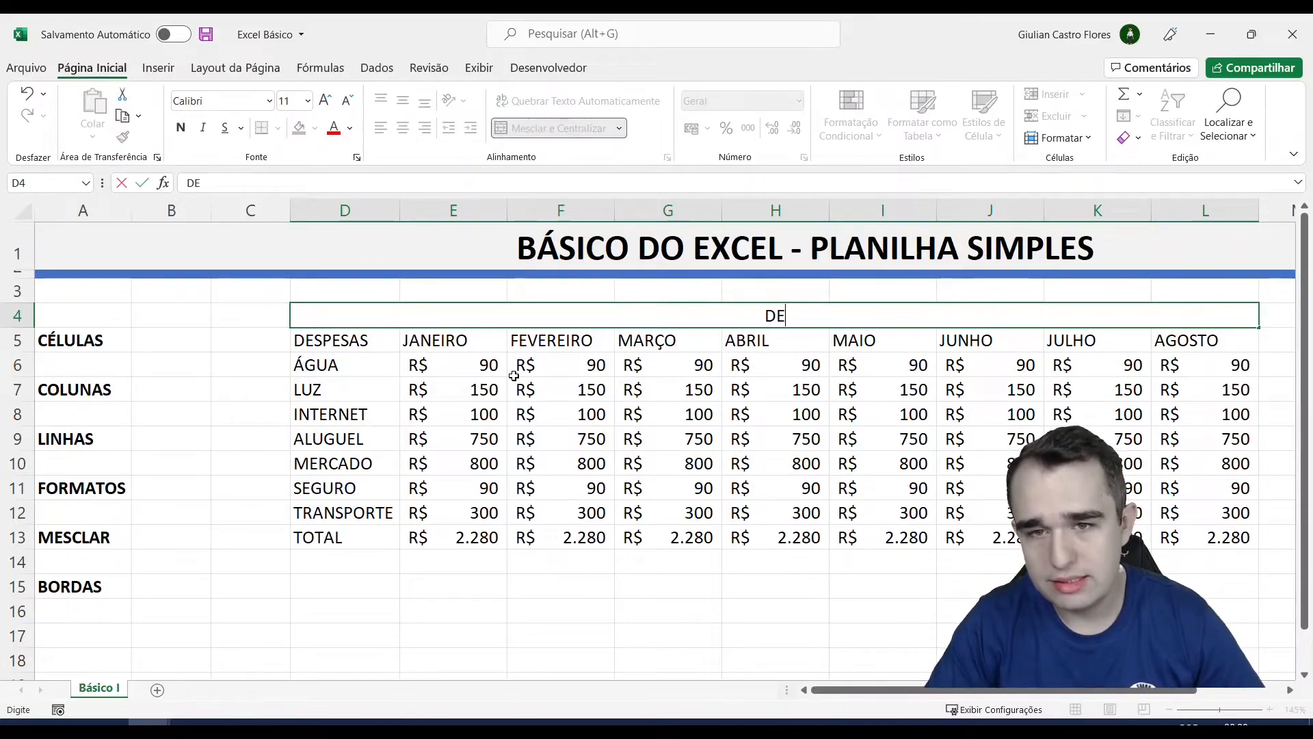
type("SPESAS DA FAMÍLIA")
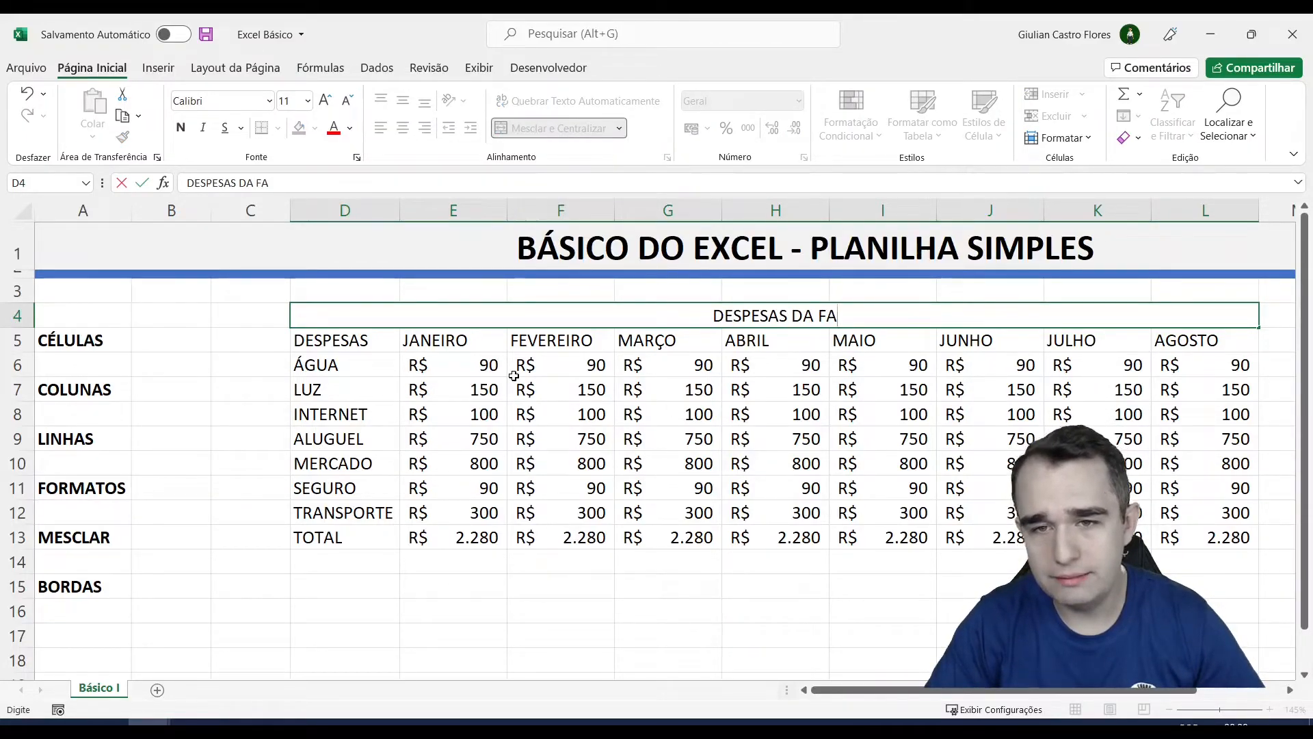
key("Return")
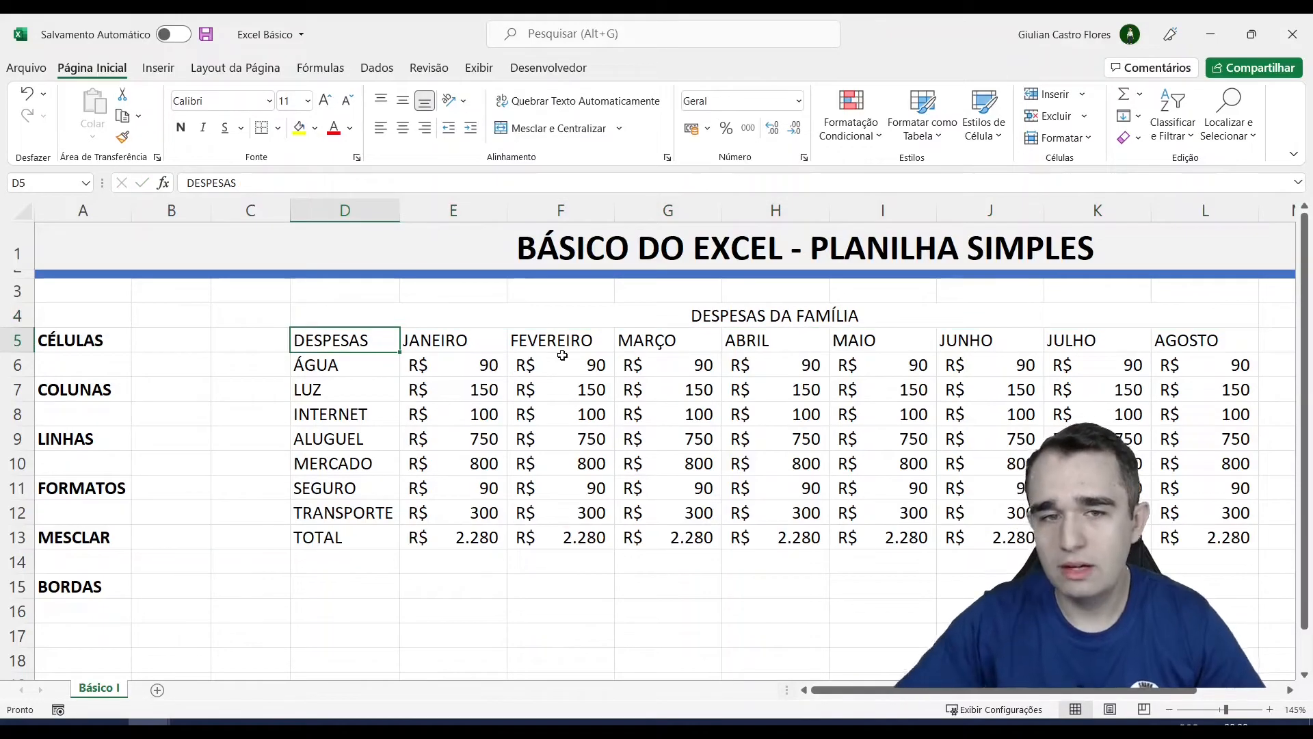
left_click(759, 316)
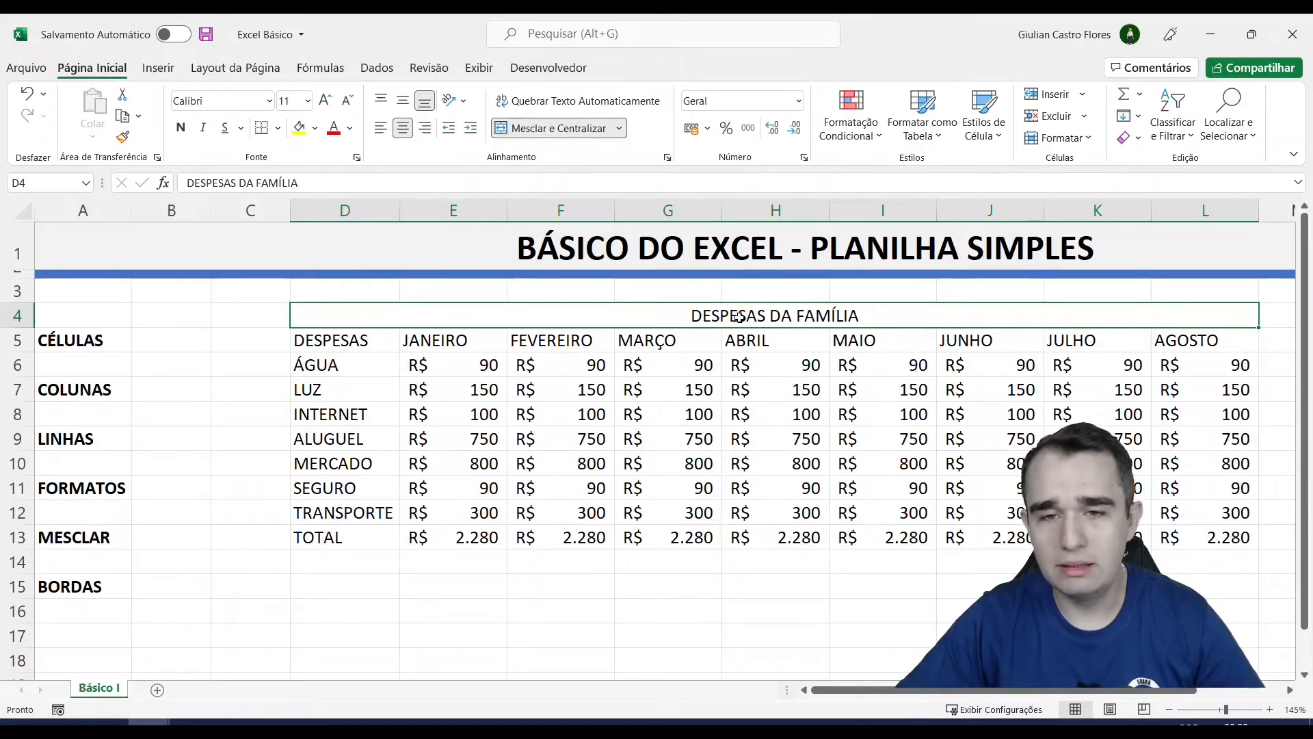
- Fill the heading cells D5 through L5, DESPESAS to AGOSTO, with the dark blue-gray theme color
left_click_drag(346, 340, 1204, 340)
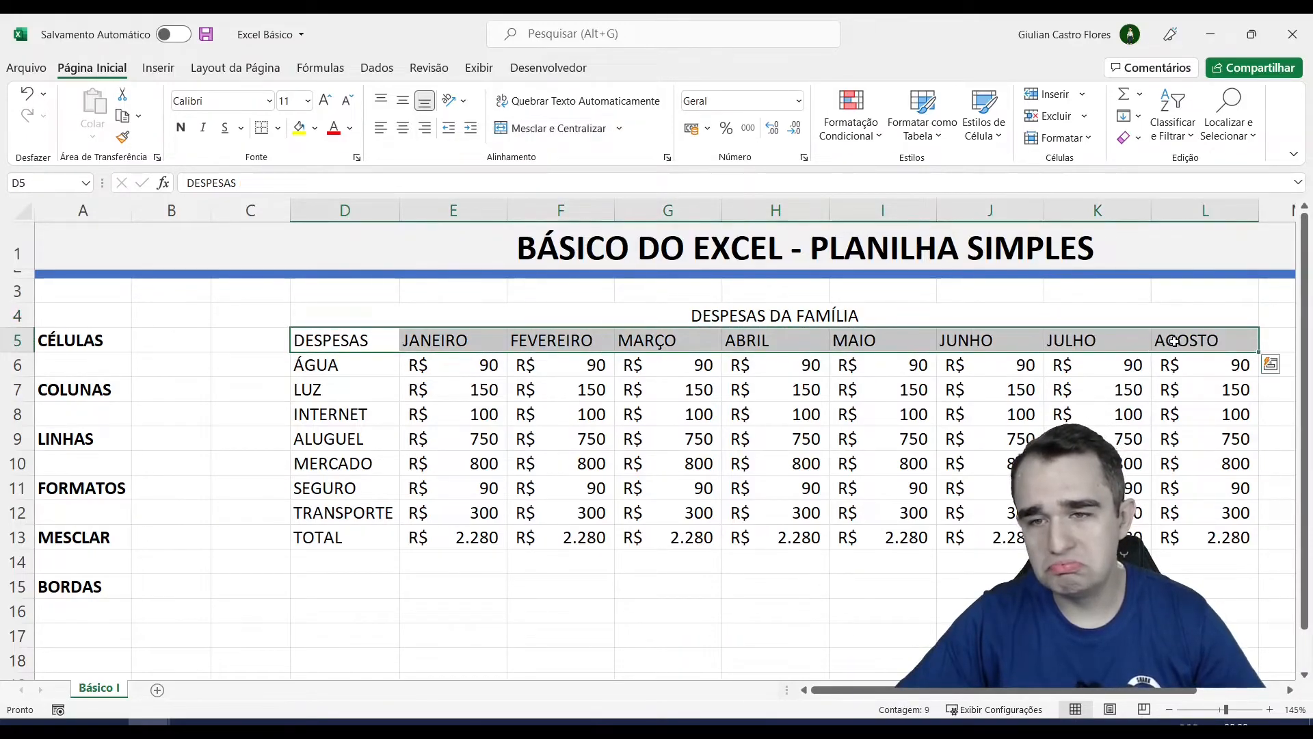
left_click(315, 127)
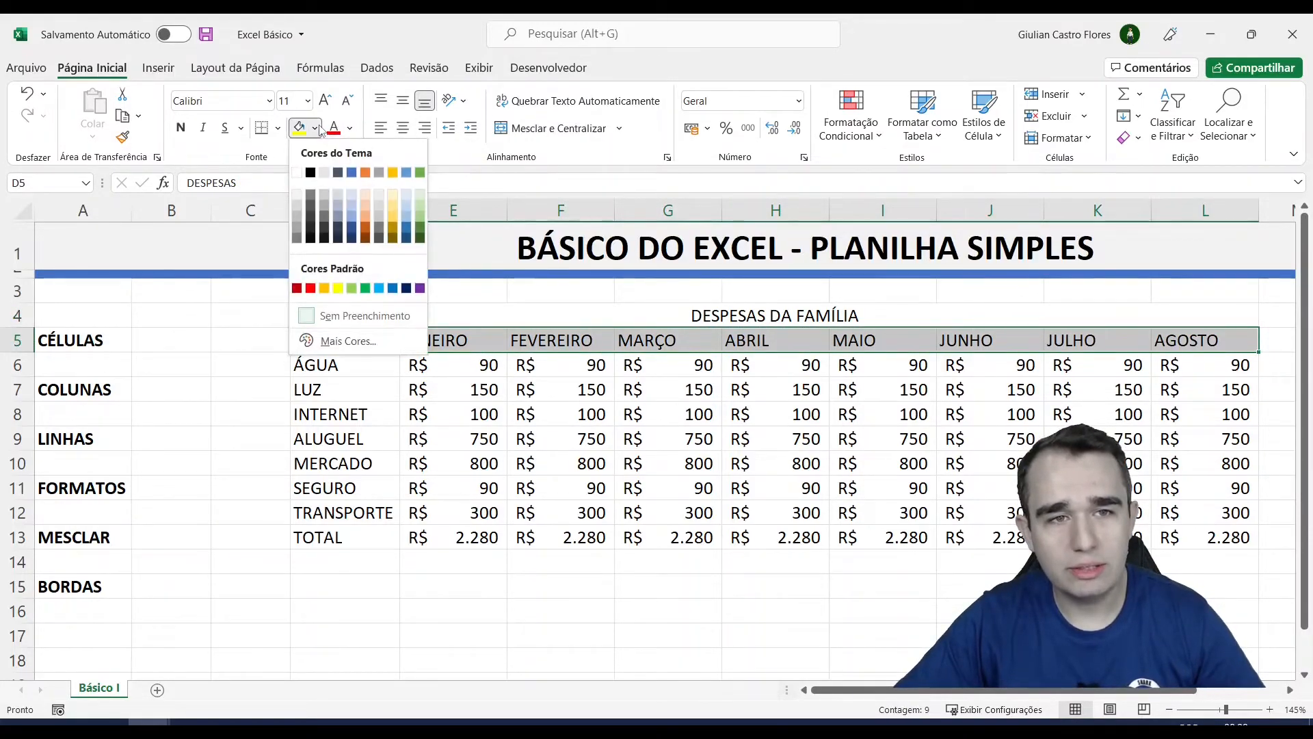
left_click(338, 173)
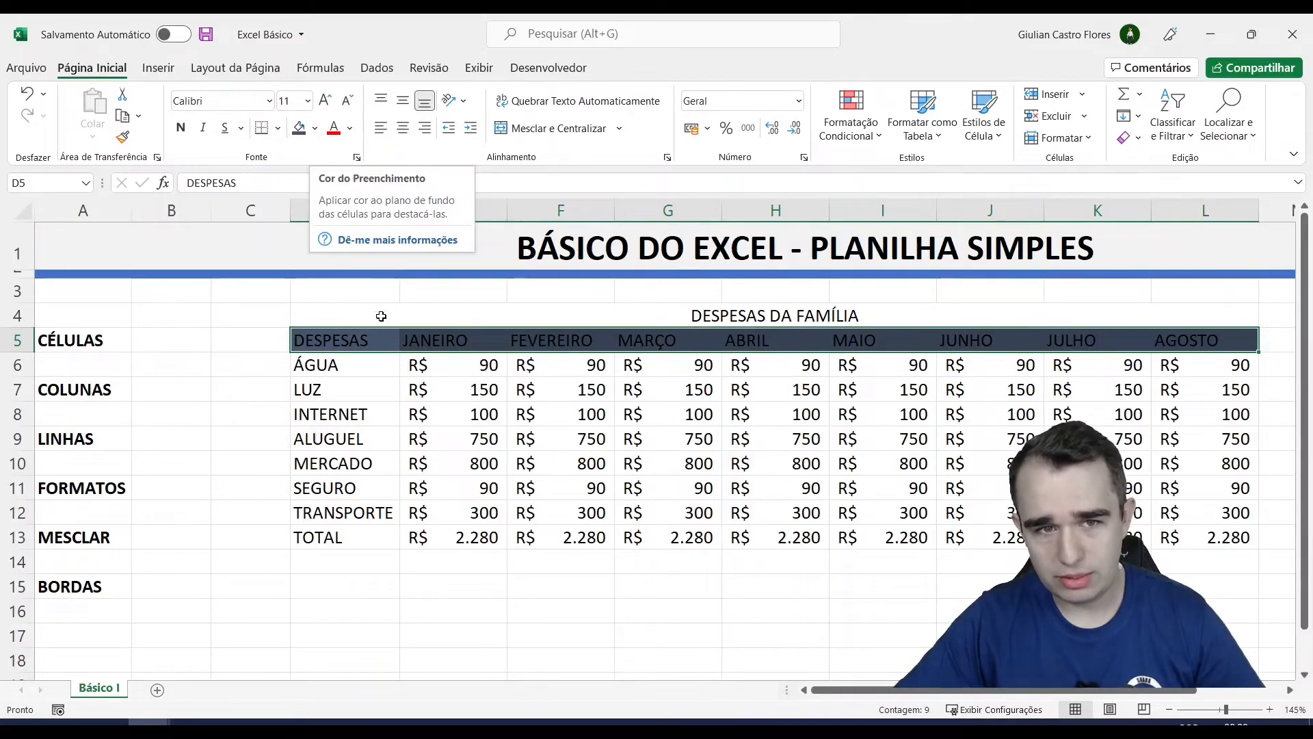
- Set the text of the heading cells D5:L5 to white and center it horizontally
left_click(350, 129)
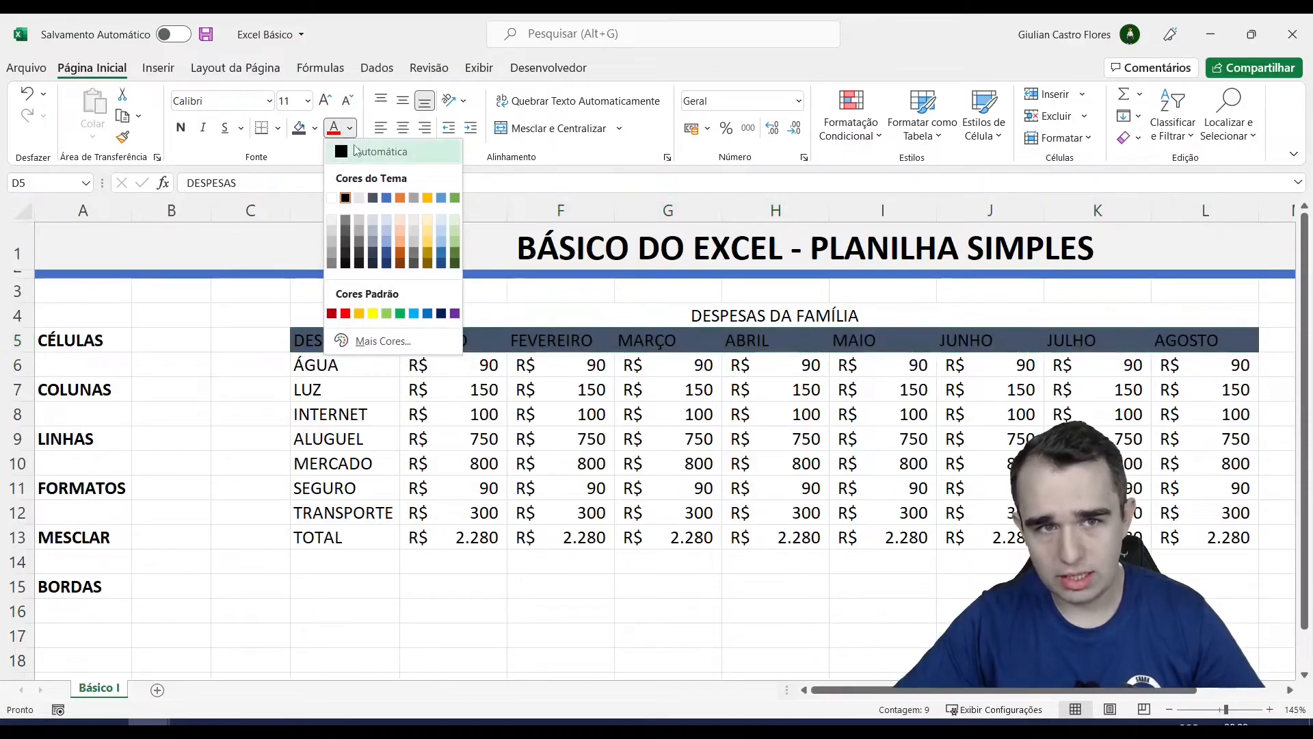
left_click(332, 198)
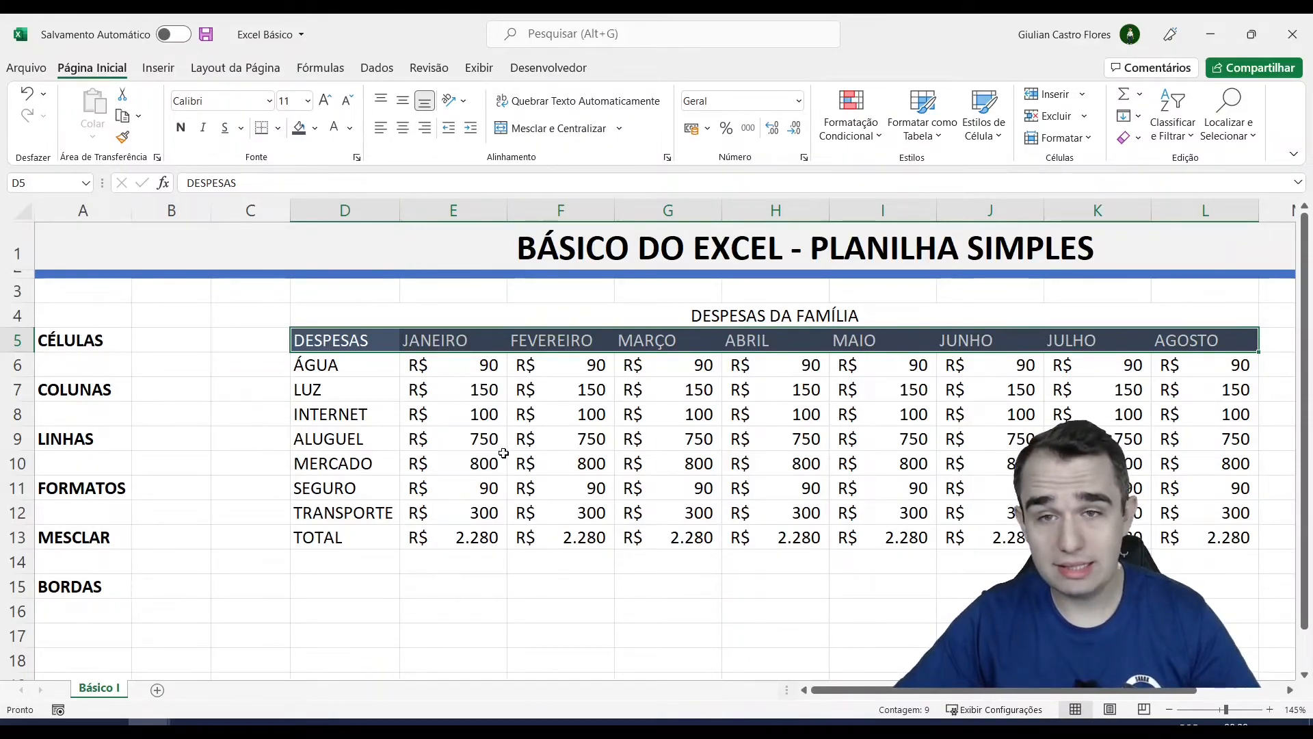
left_click(403, 133)
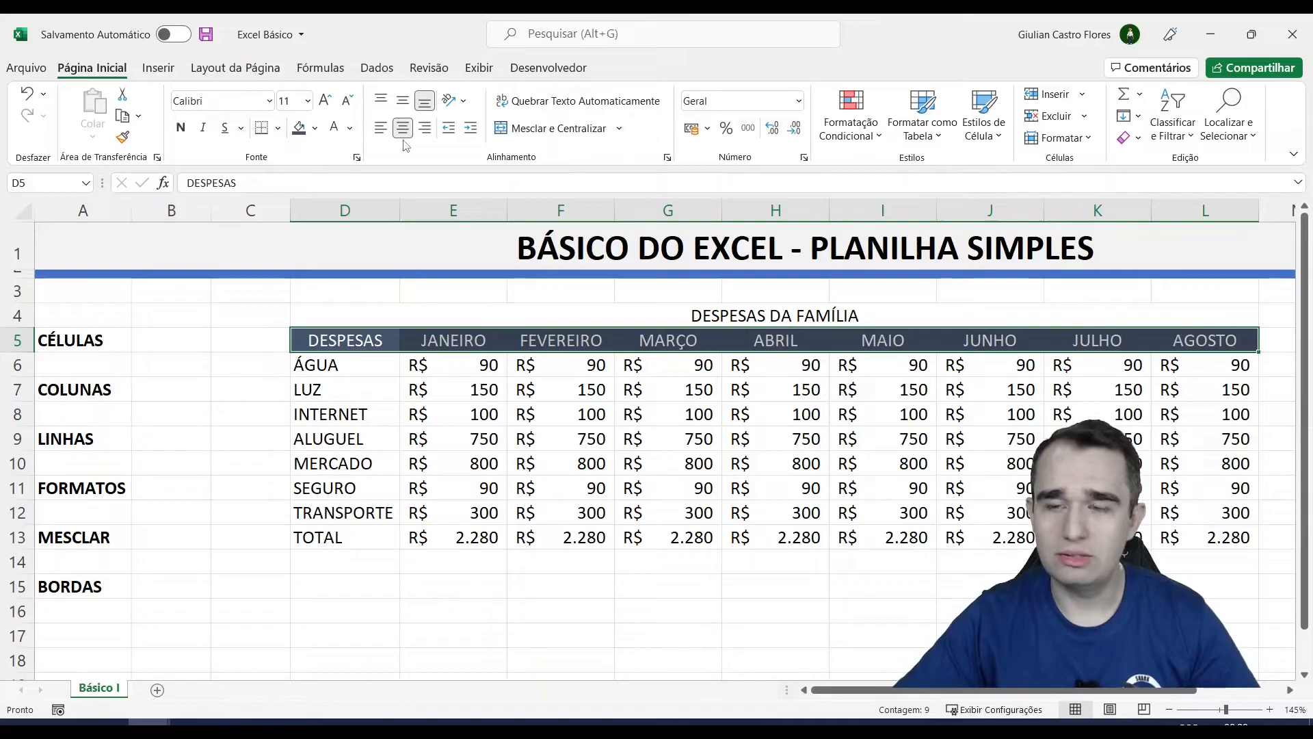
- Fill the merged DESPESAS DA FAMÍLIA title cell with the lightest tint of the blue-gray theme color
left_click(424, 318)
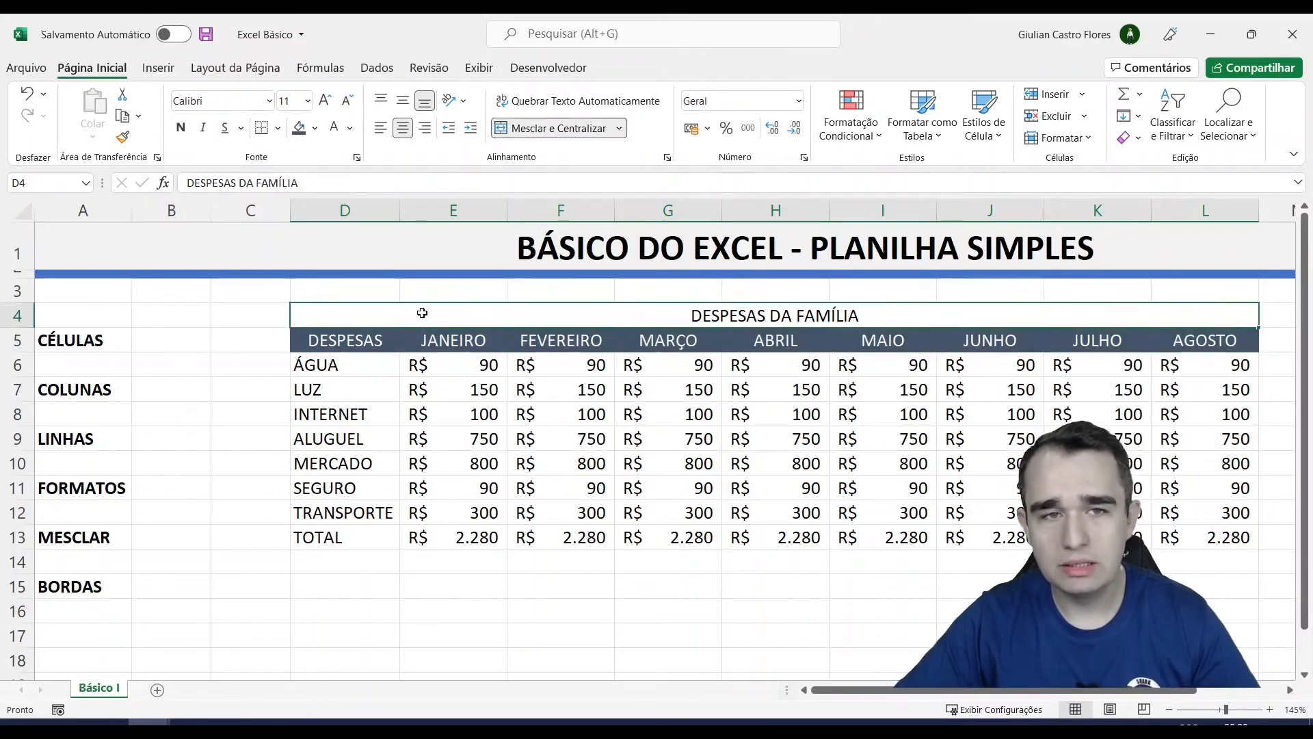
left_click(315, 127)
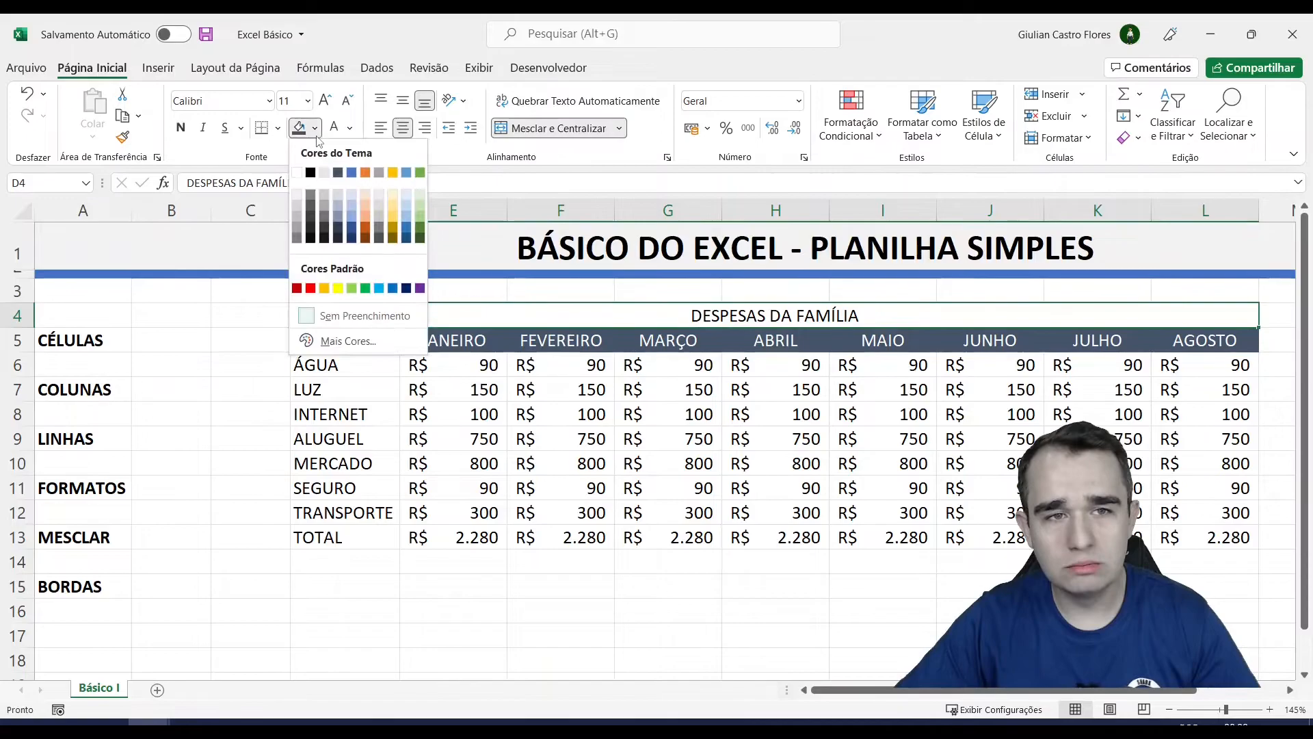
left_click(337, 196)
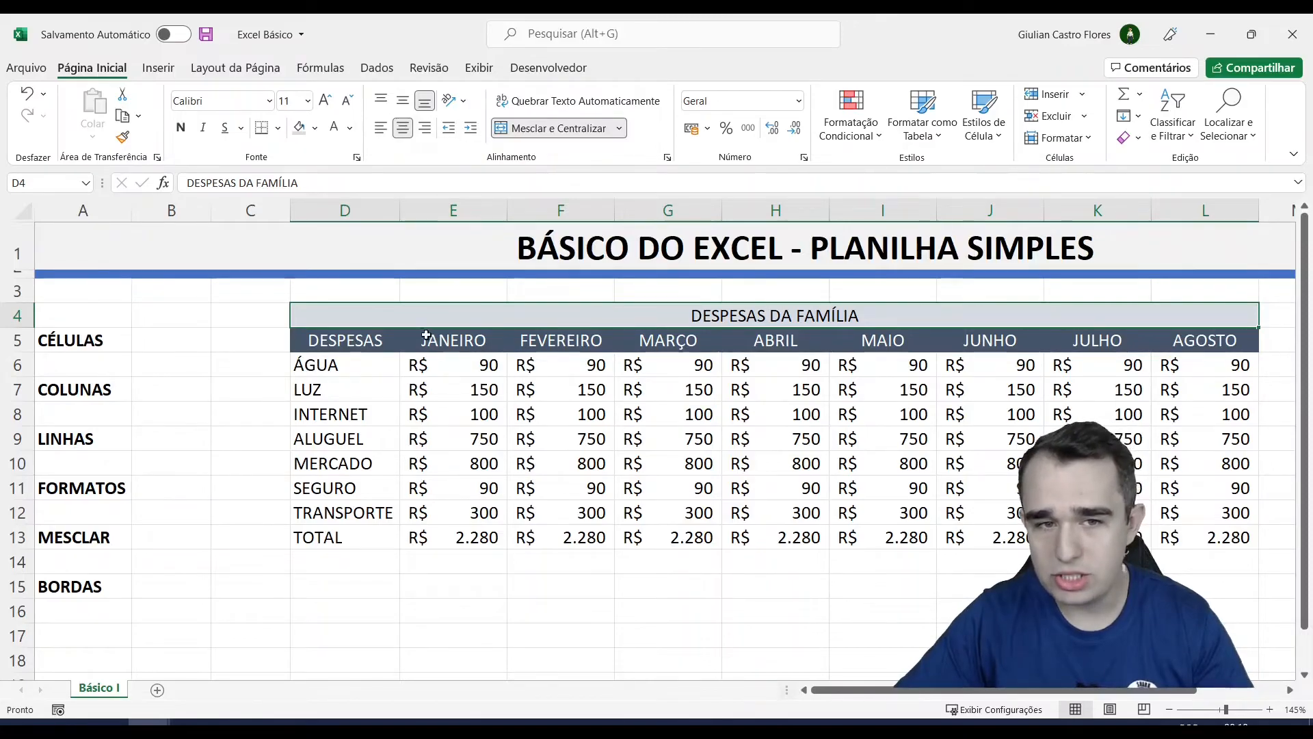
- Apply all borders (Todas as Bordas) to the whole expense table, D4 through L13
left_click(277, 129)
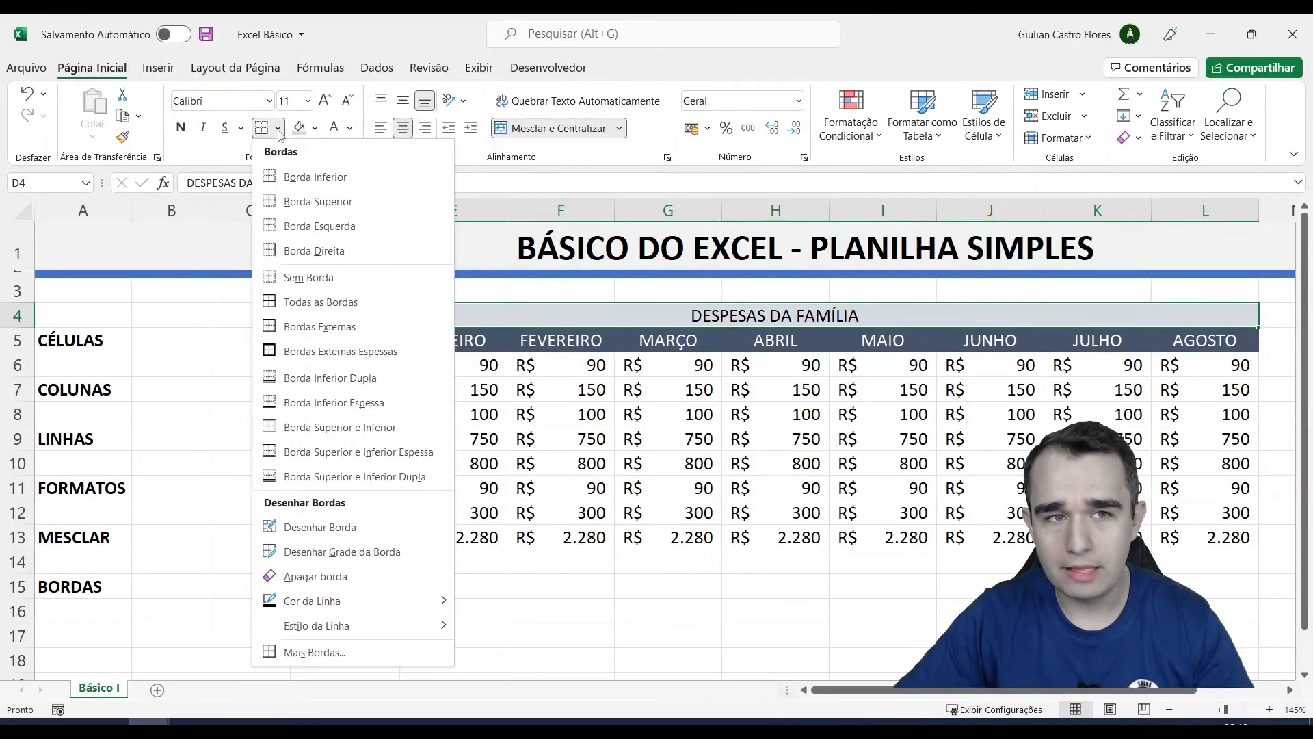
left_click(279, 132)
left_click_drag(323, 313, 558, 536)
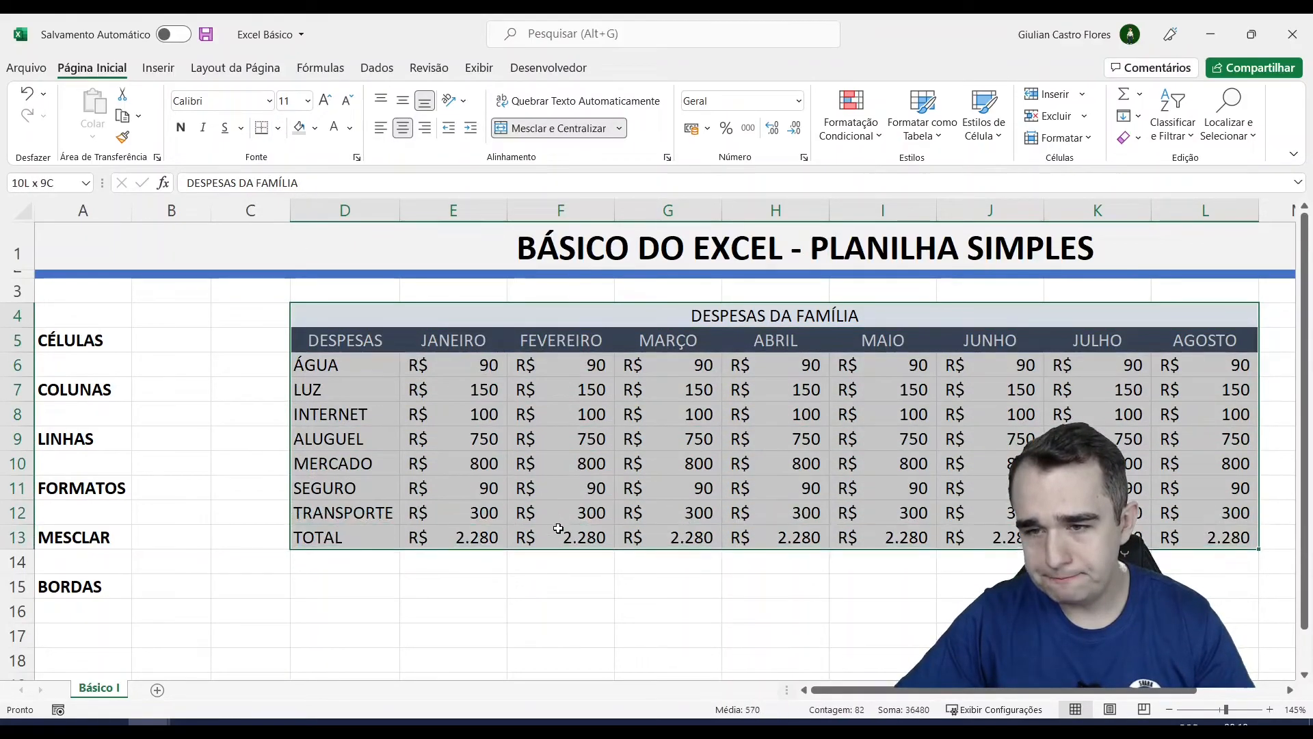
left_click(278, 130)
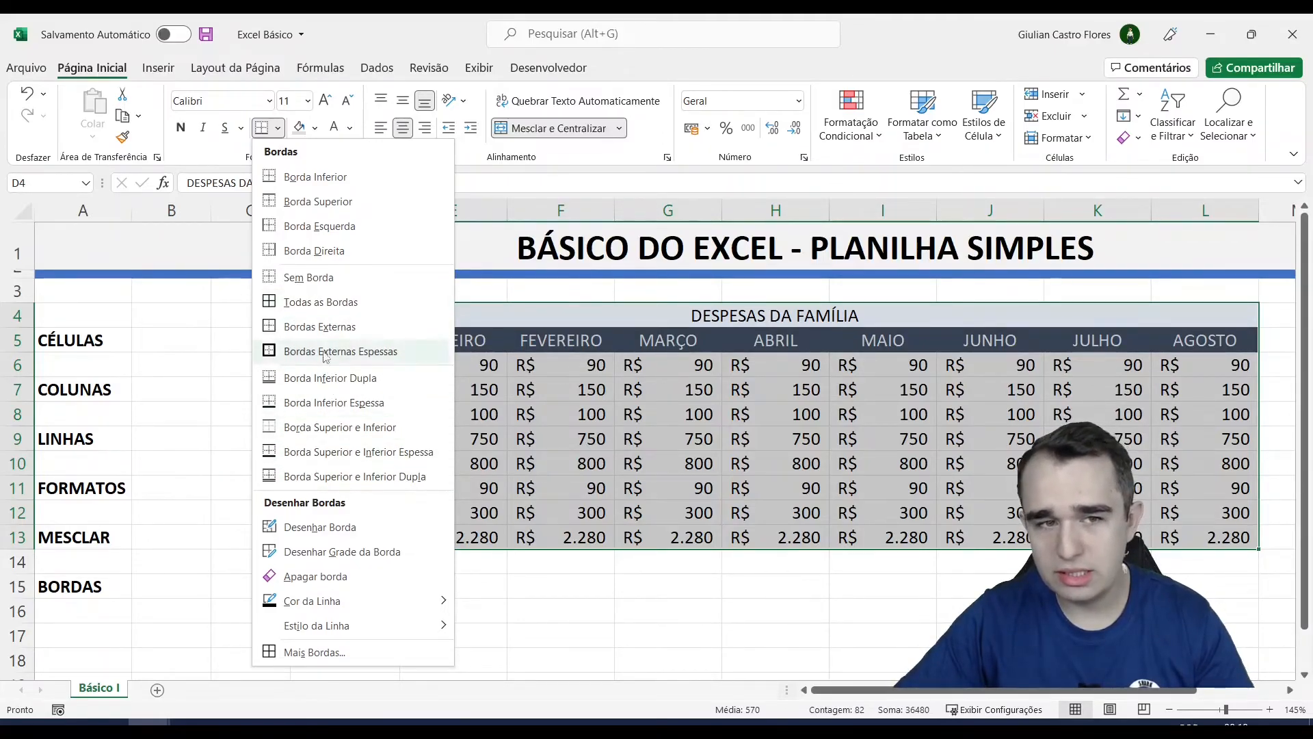
left_click(274, 309)
left_click(395, 486)
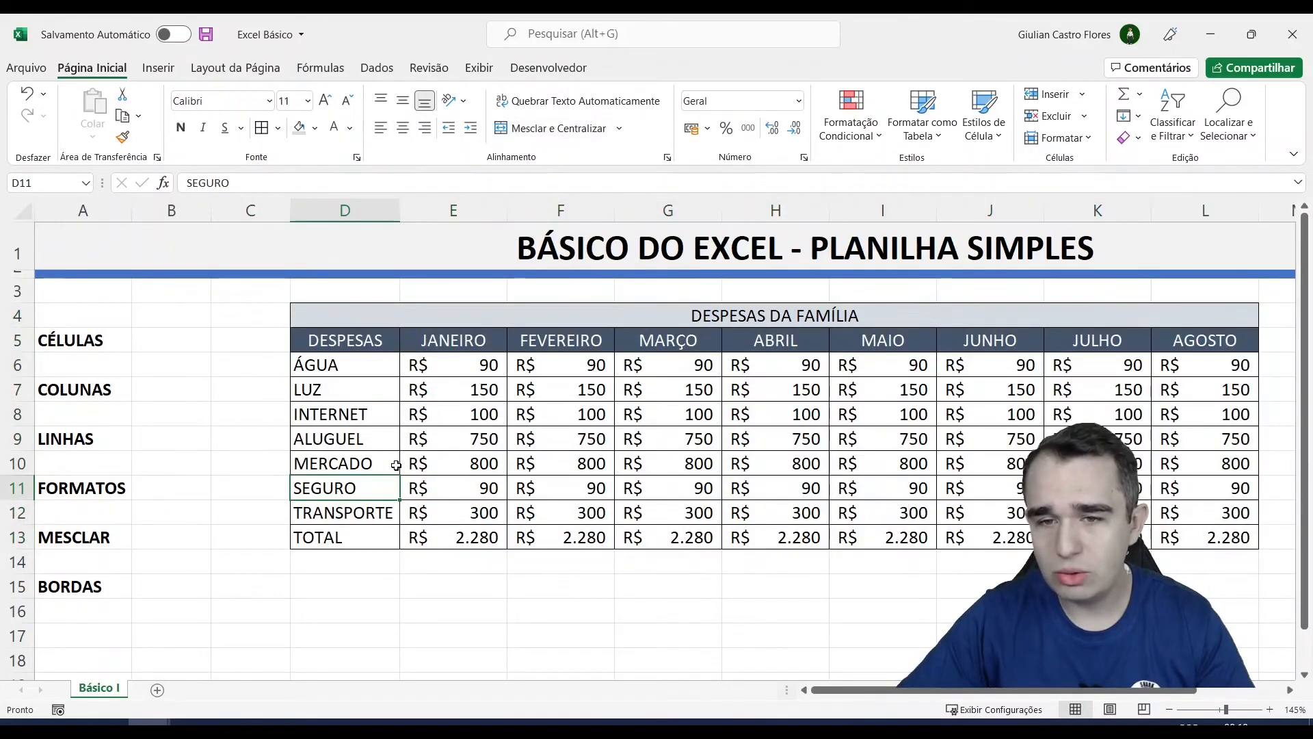
- Fill the TOTAL row from D13 to L13 with the lightest blue theme tint and make its text bold
left_click(333, 540)
left_click_drag(333, 540, 1224, 537)
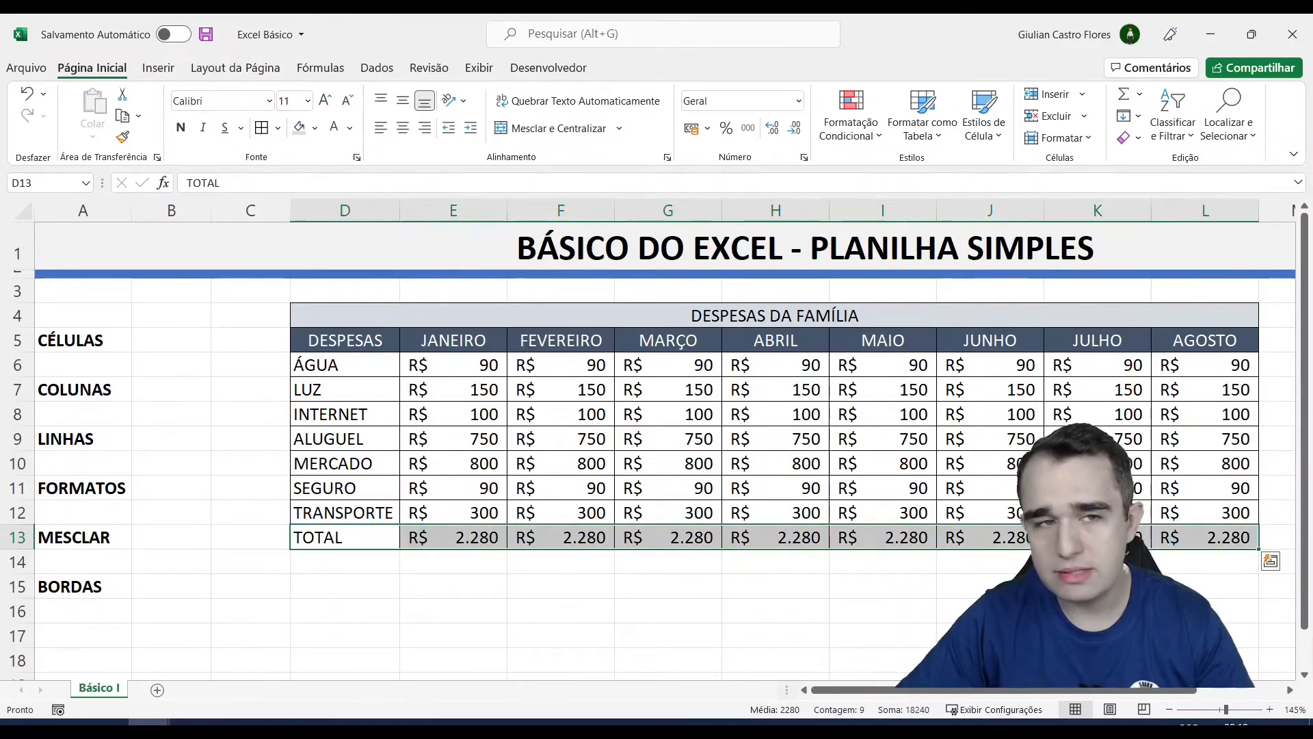
left_click(315, 129)
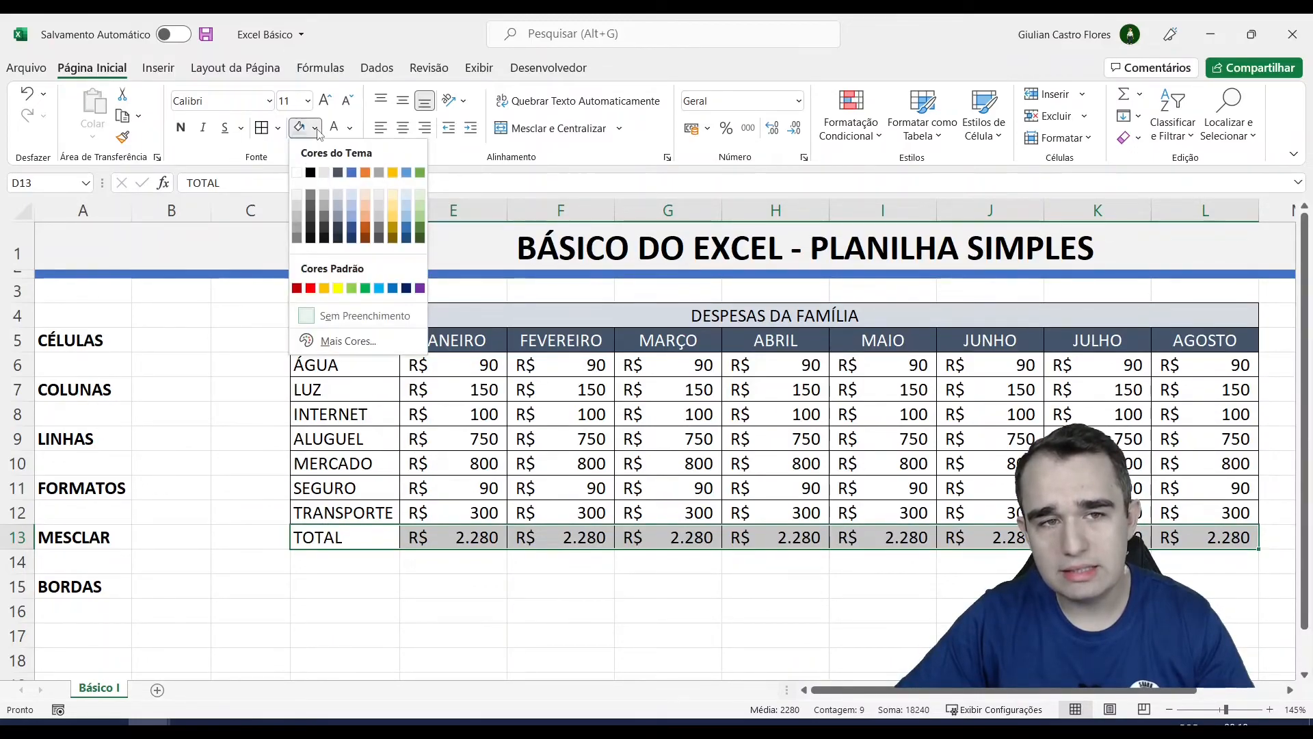
left_click(351, 195)
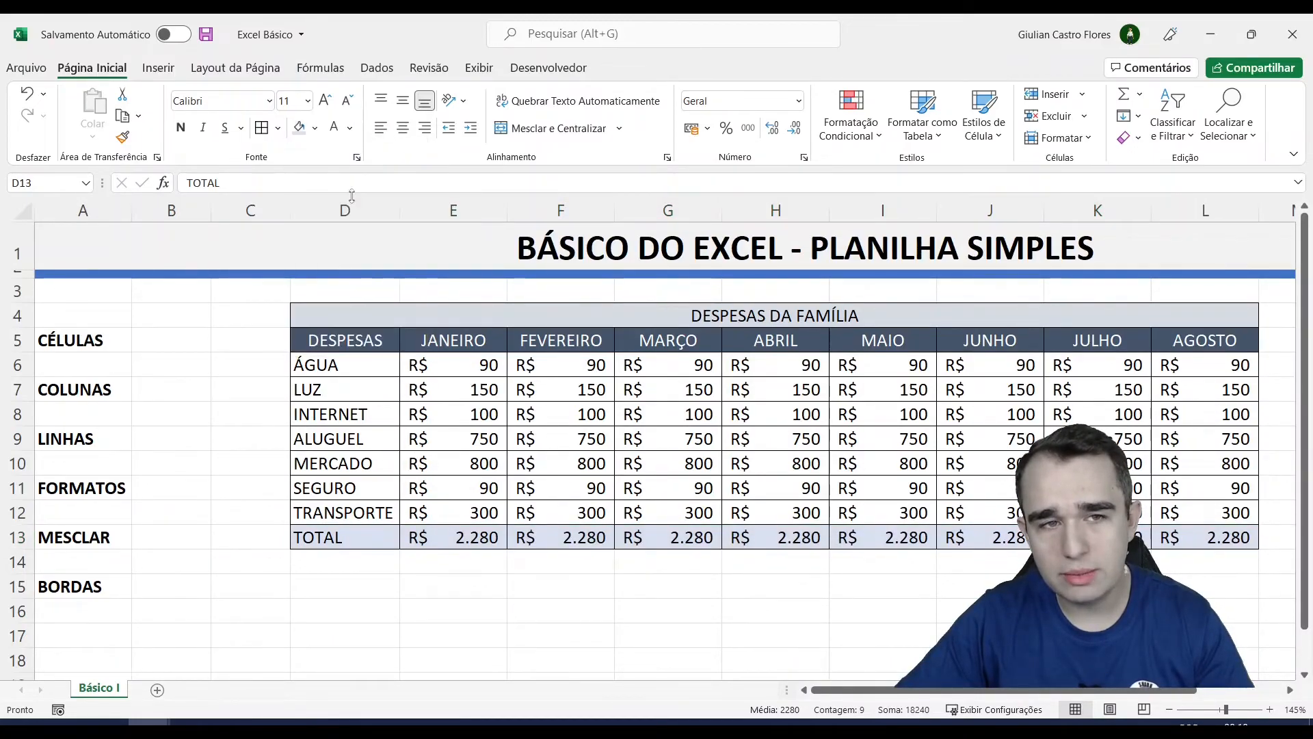
left_click(181, 128)
left_click(528, 373)
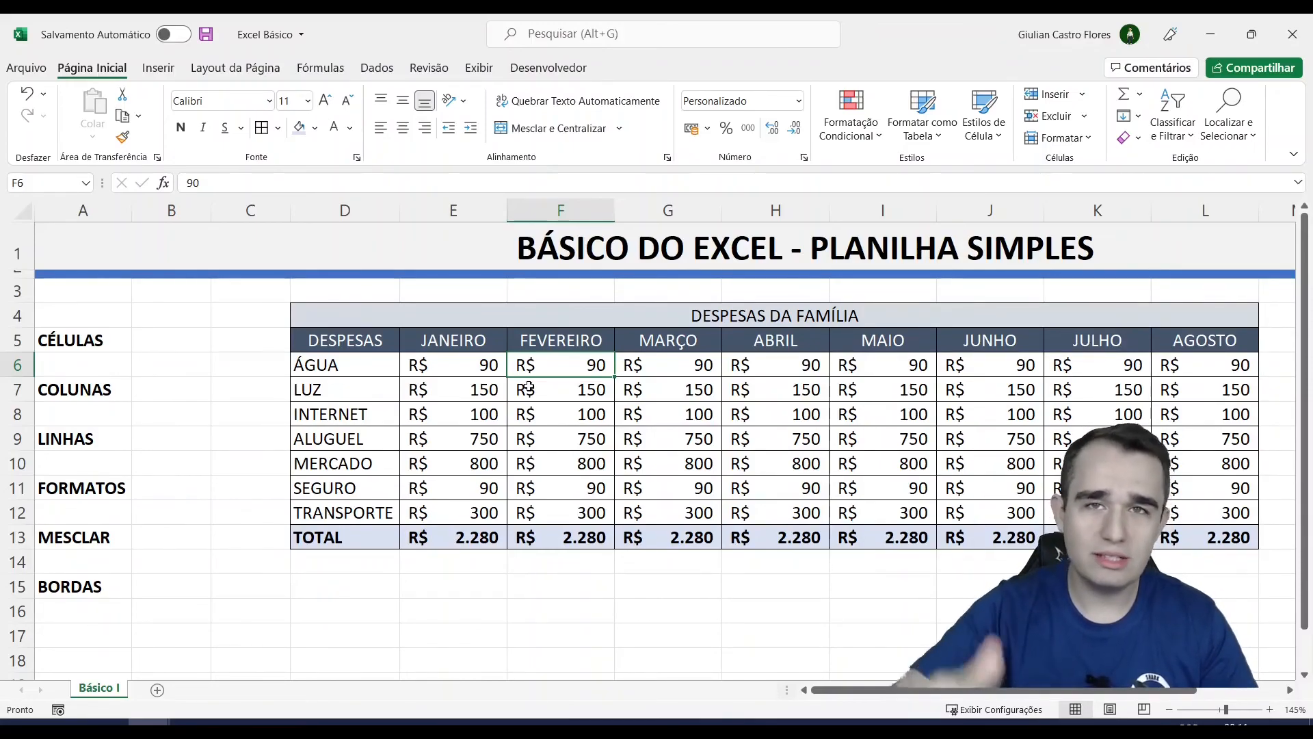
left_click(383, 586)
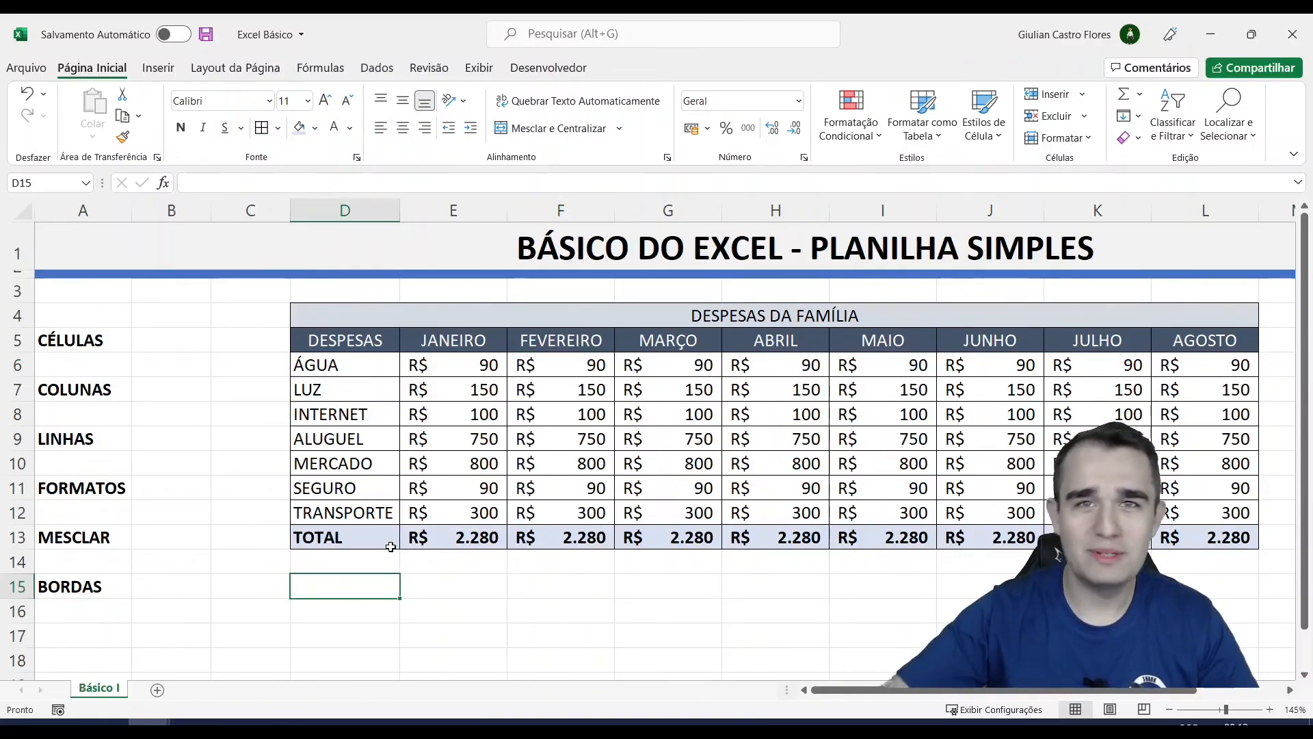